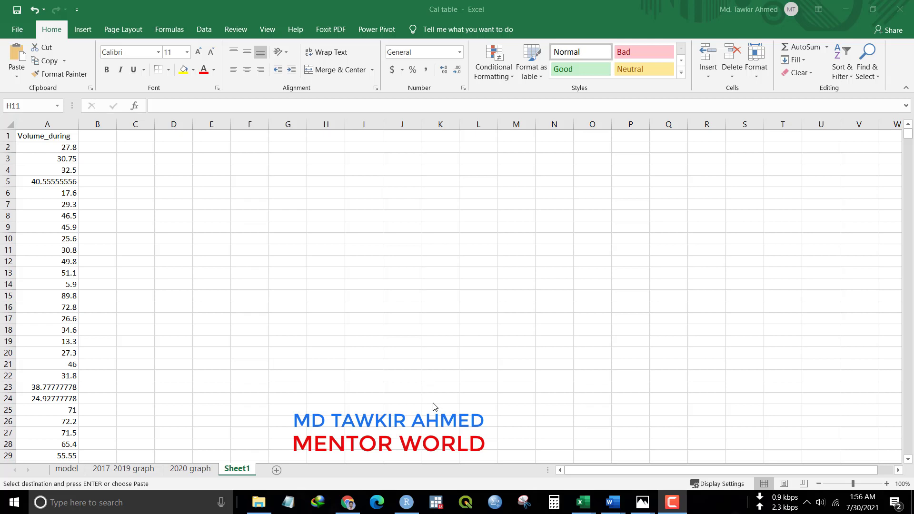
- Enter the headers Bin in C1 and Frequency in D1
click(136, 135)
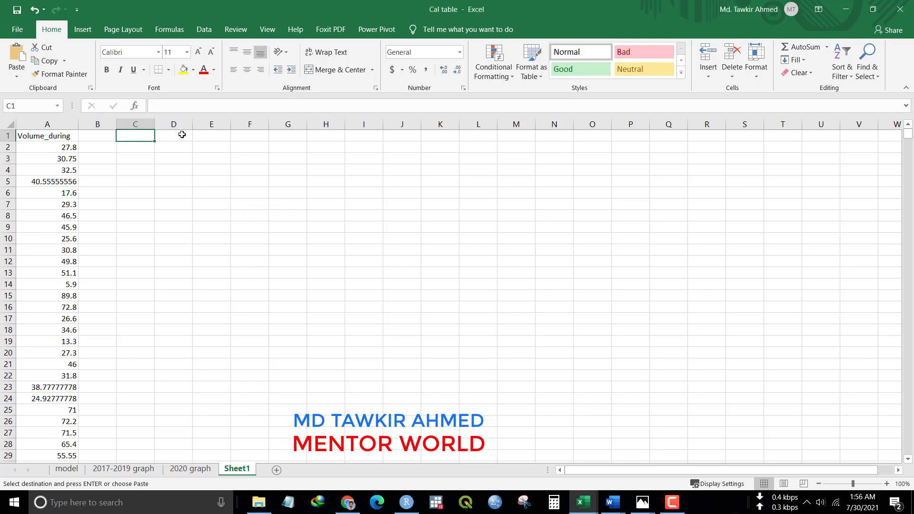
text(Bin)
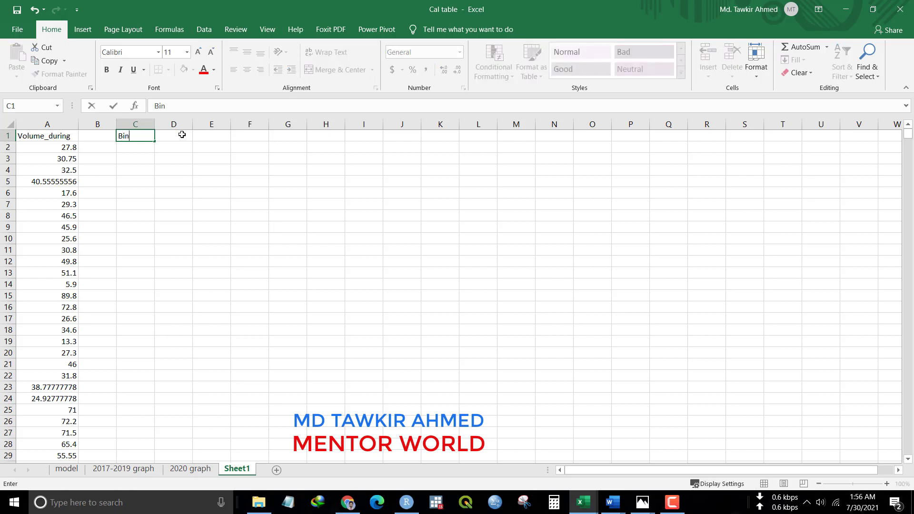
click(182, 135)
text(R)
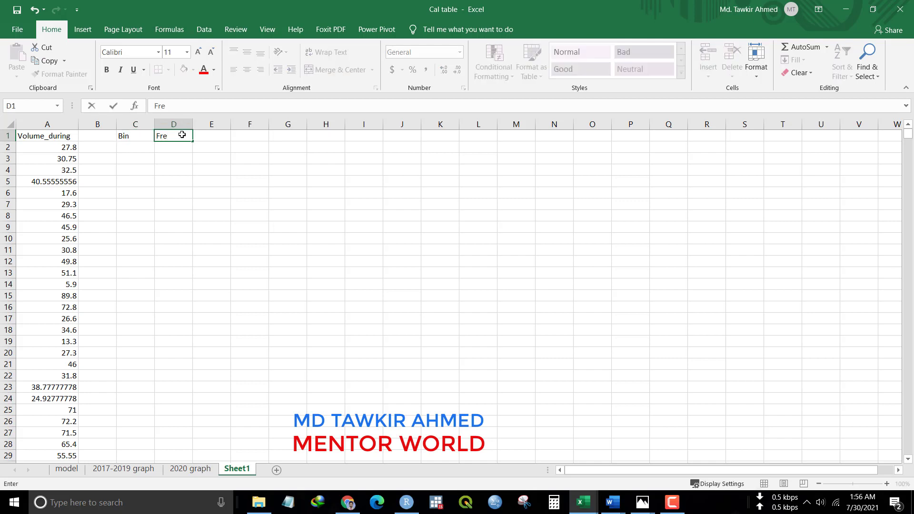
text(uency)
- Enter the first bin values 0, 10 and 20 in C2:C4
click(138, 149)
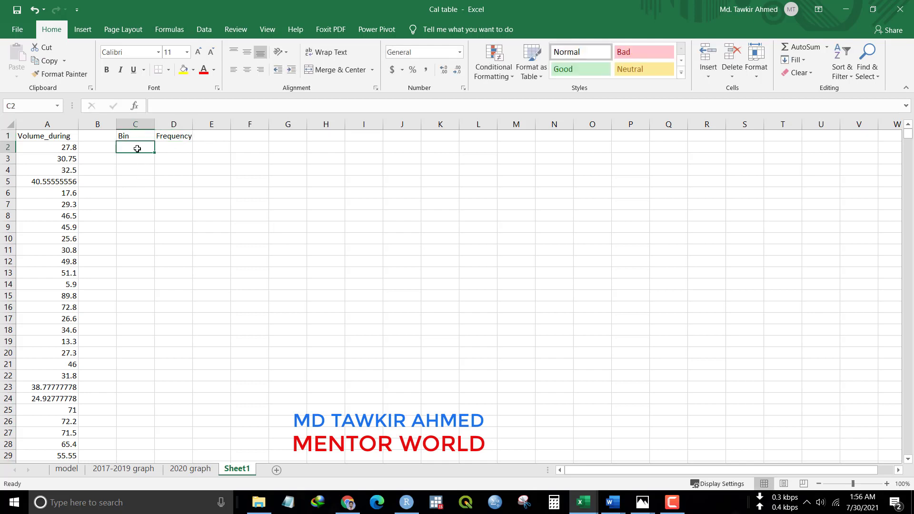
text(0)
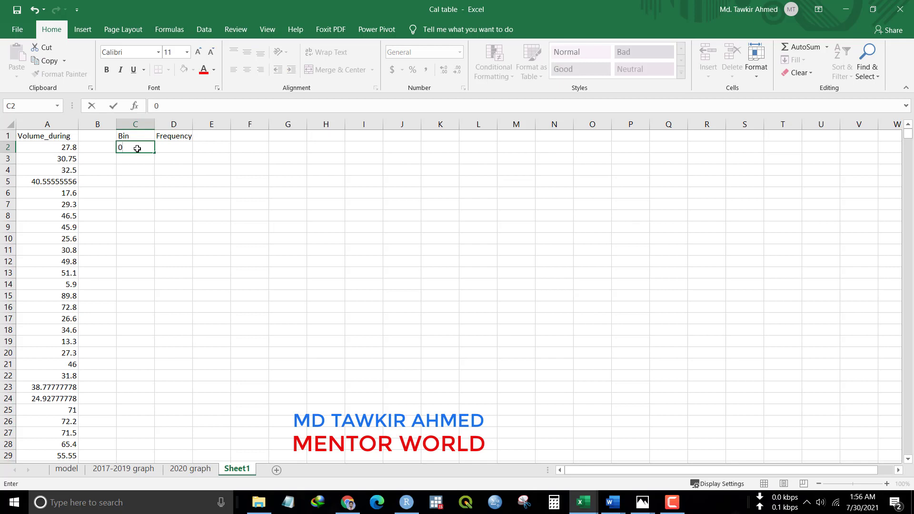
key(Return)
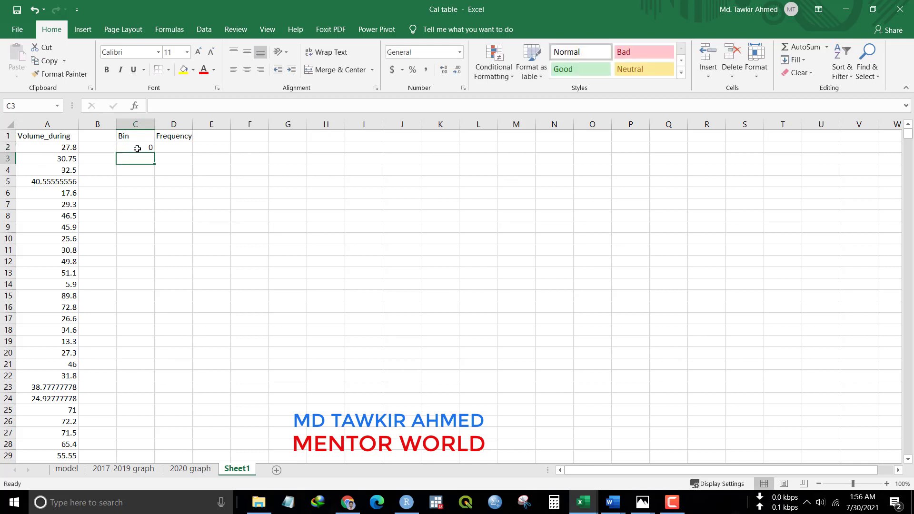
text(10)
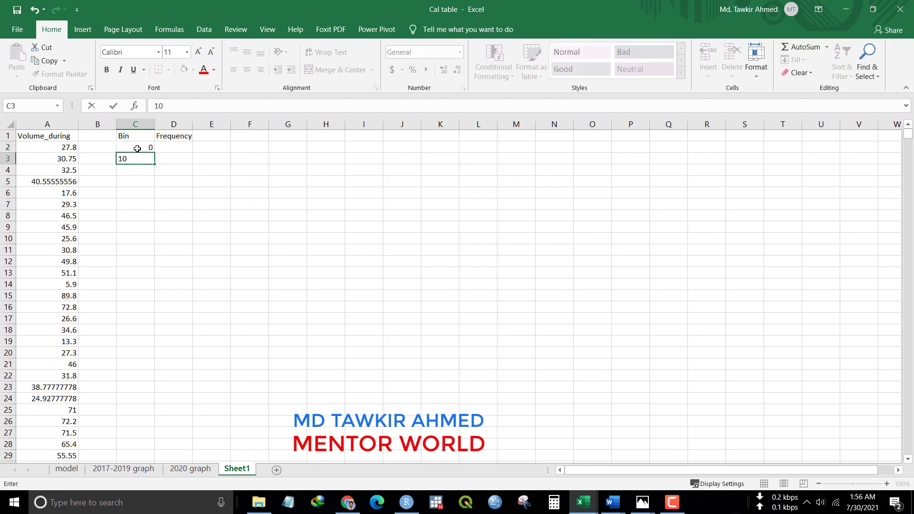
key(Return)
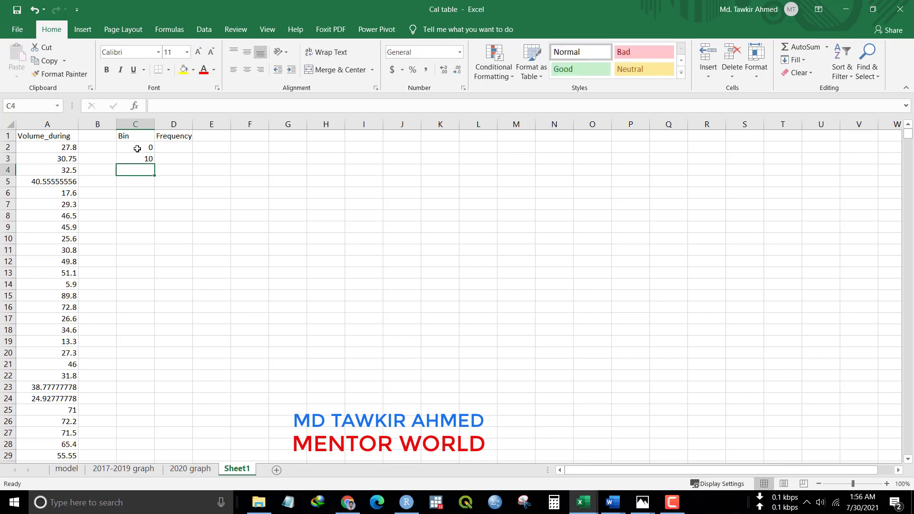
text(20)
key(Return)
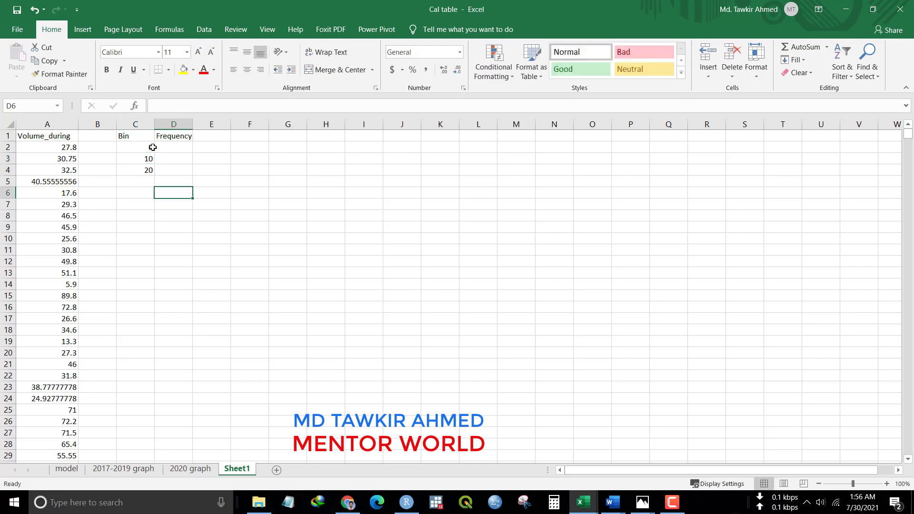
- Fill the bin series down column C and clear the extra bins 130 to 190
drag(138, 148, 158, 367)
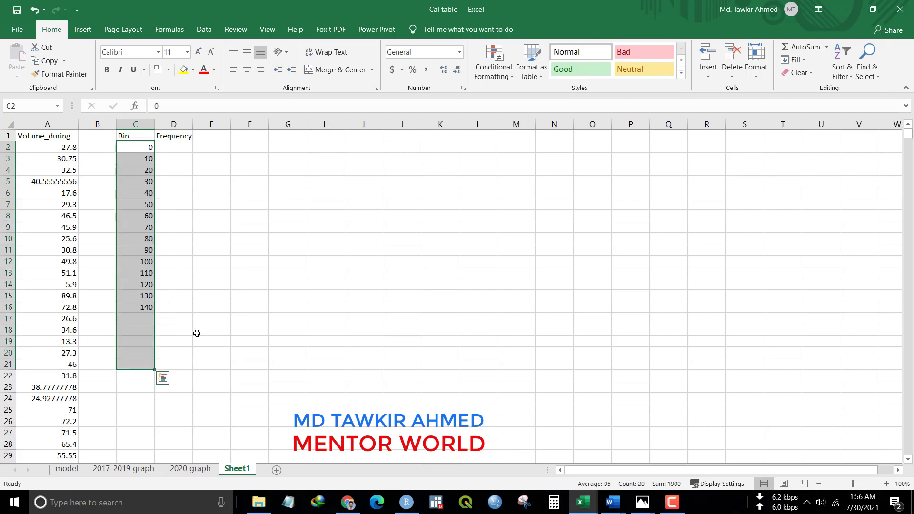
click(207, 321)
click(135, 294)
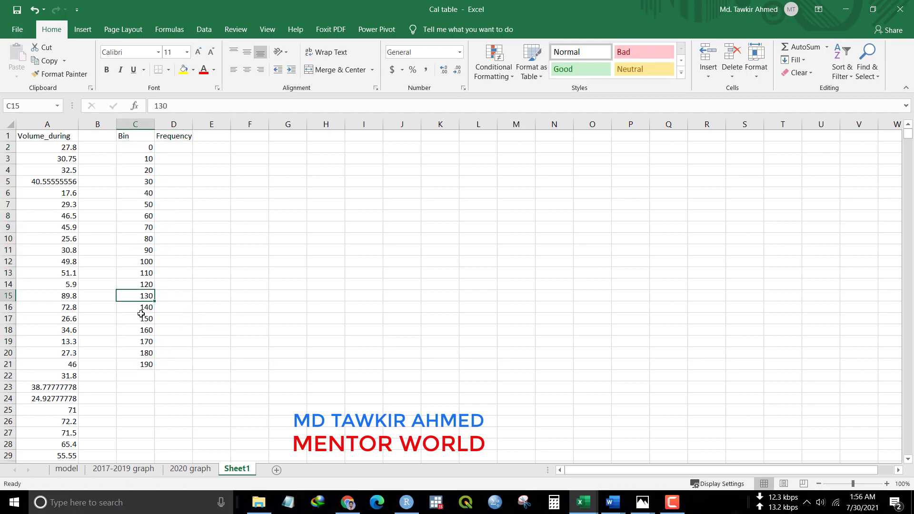
drag(142, 314, 151, 367)
key(Delete)
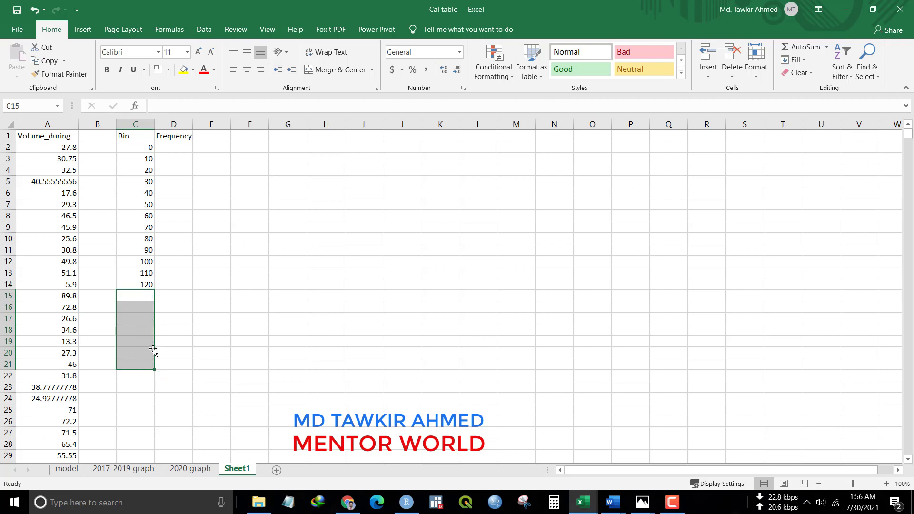
click(178, 305)
click(181, 295)
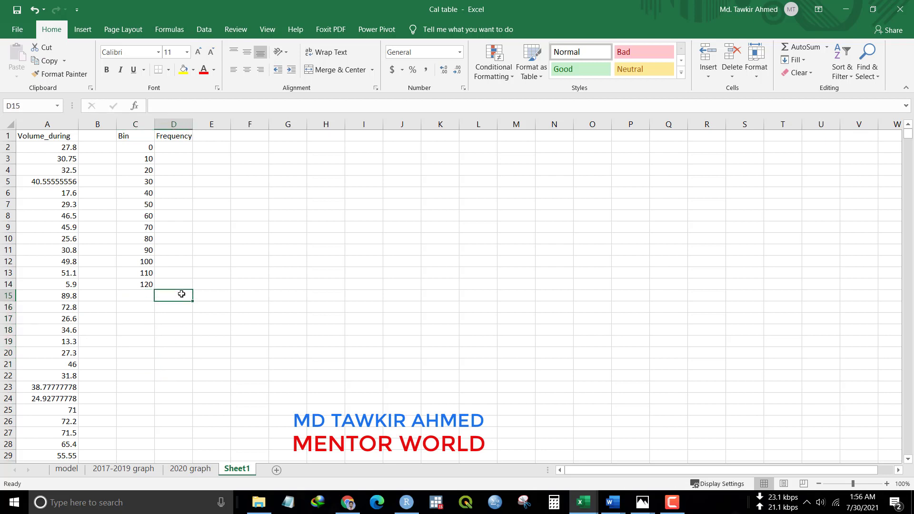
- Enter =MAX(A:A) in D15, returning the largest Volume_during value 103
text(=maz)
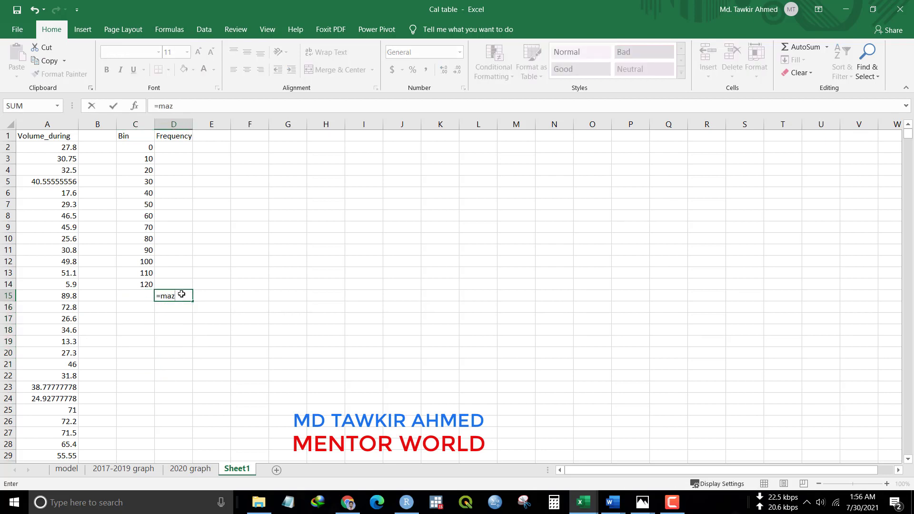
key(BackSpace)
text(x)
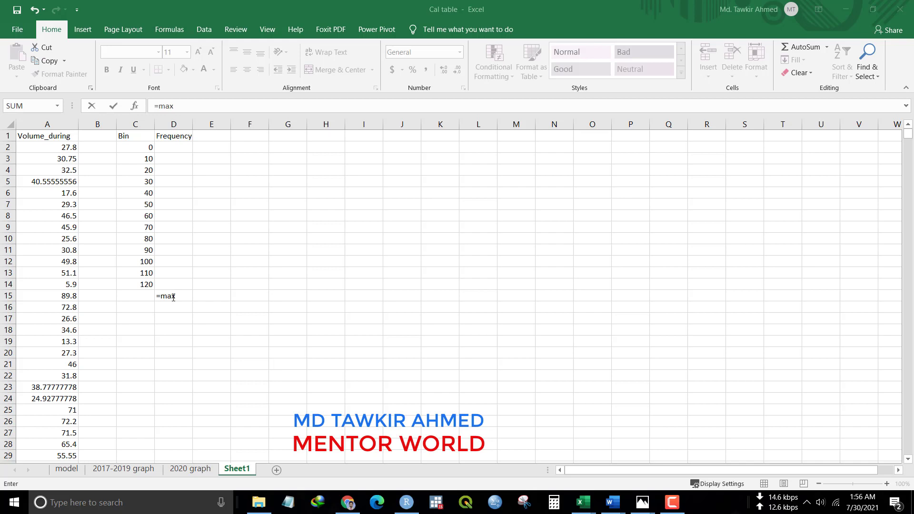
click(184, 296)
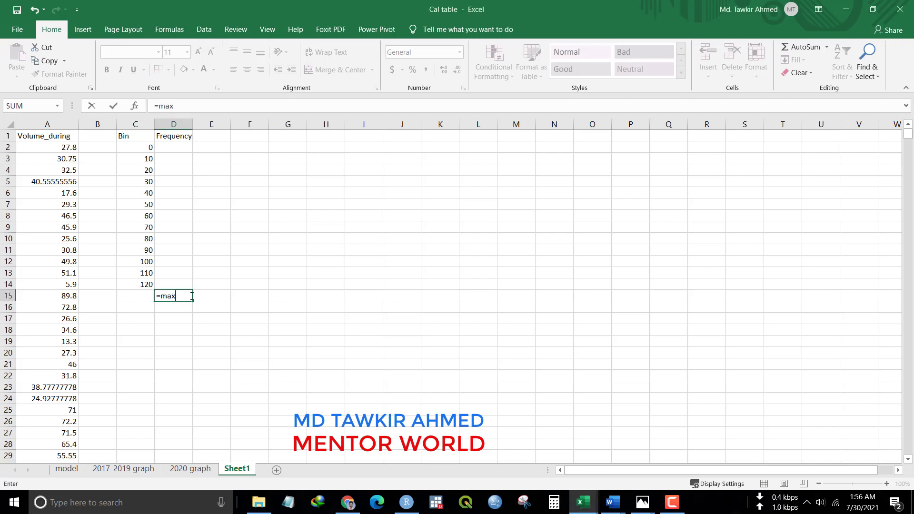
text(()
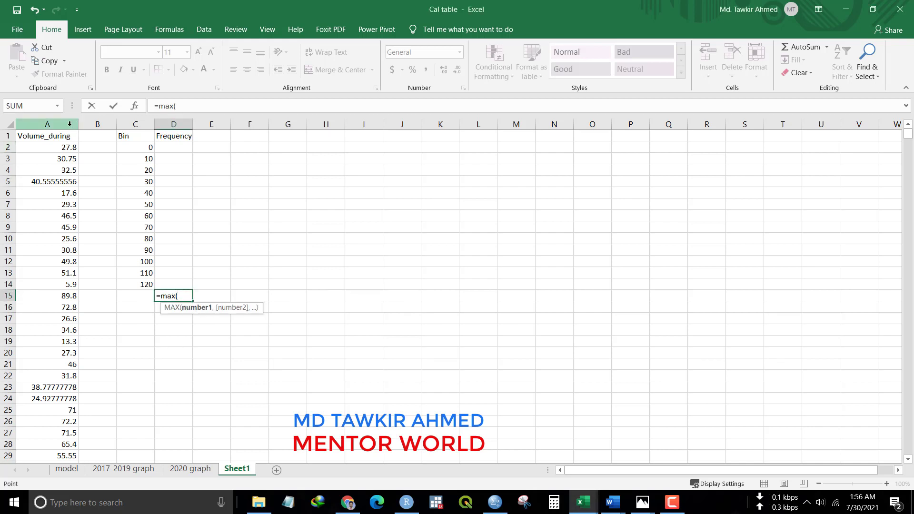
click(69, 125)
text())
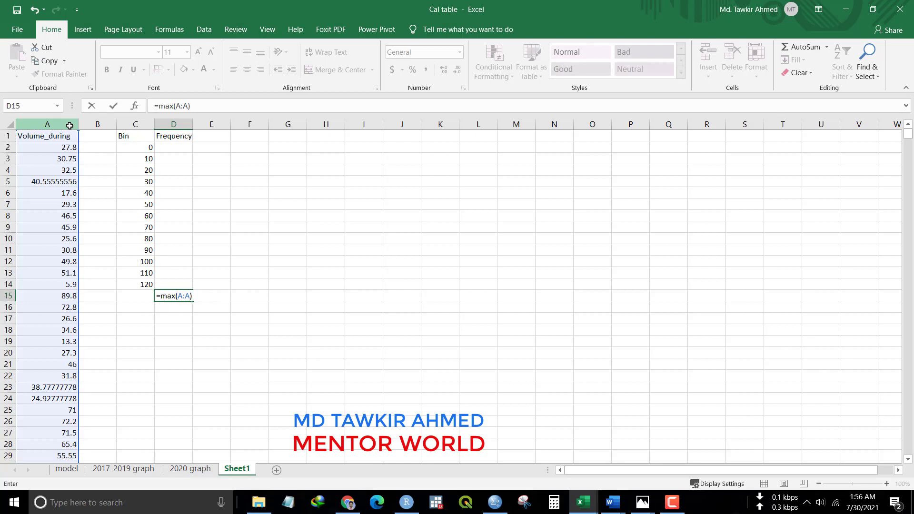
key(Return)
click(184, 296)
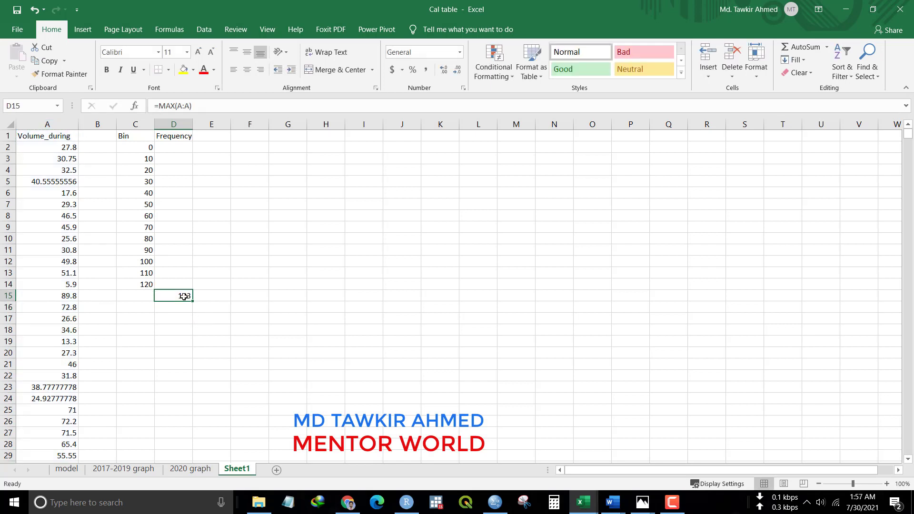
click(276, 342)
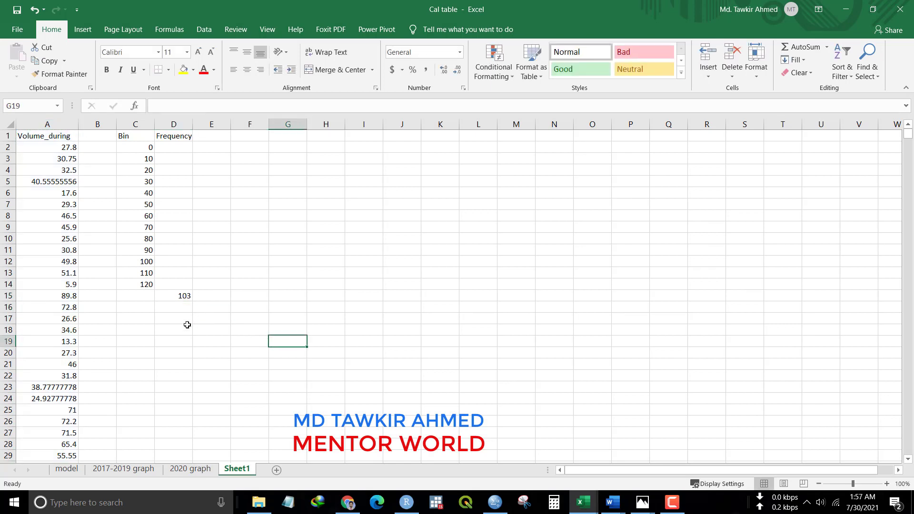
- Label the maximum result 'max' in C15
click(147, 299)
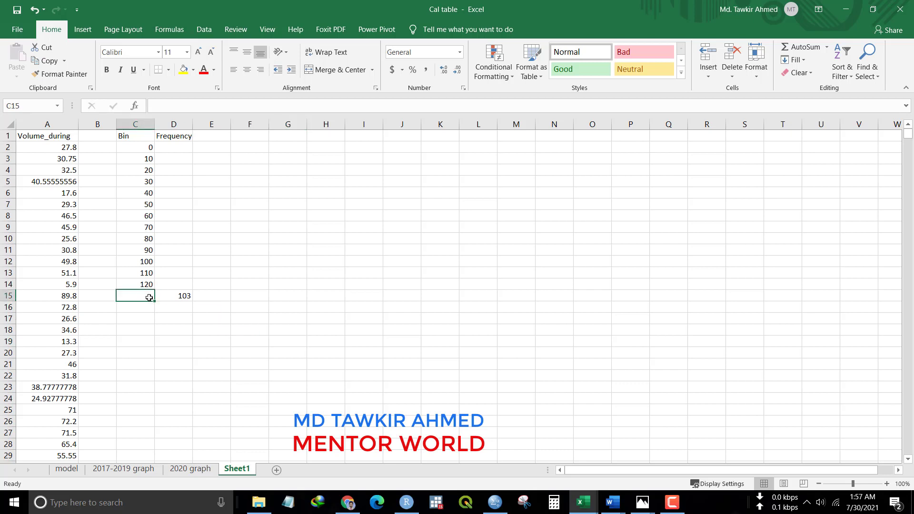
text(max)
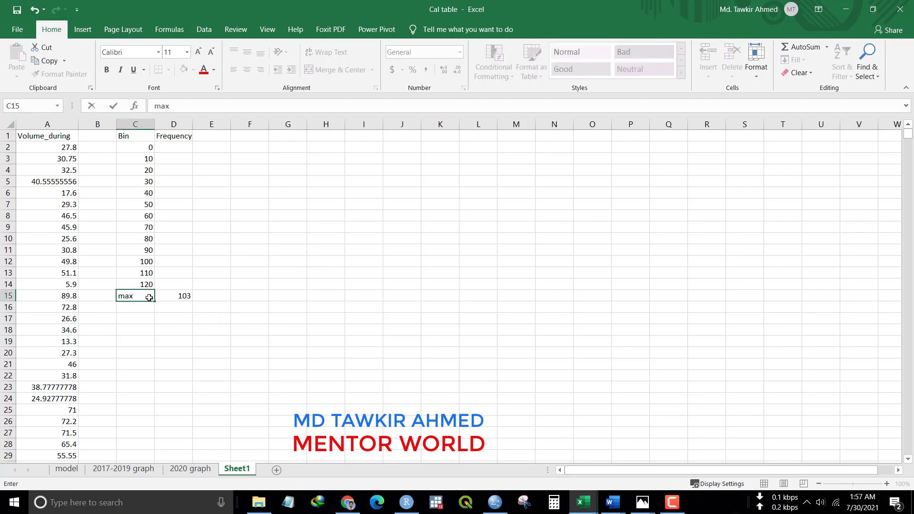
click(214, 351)
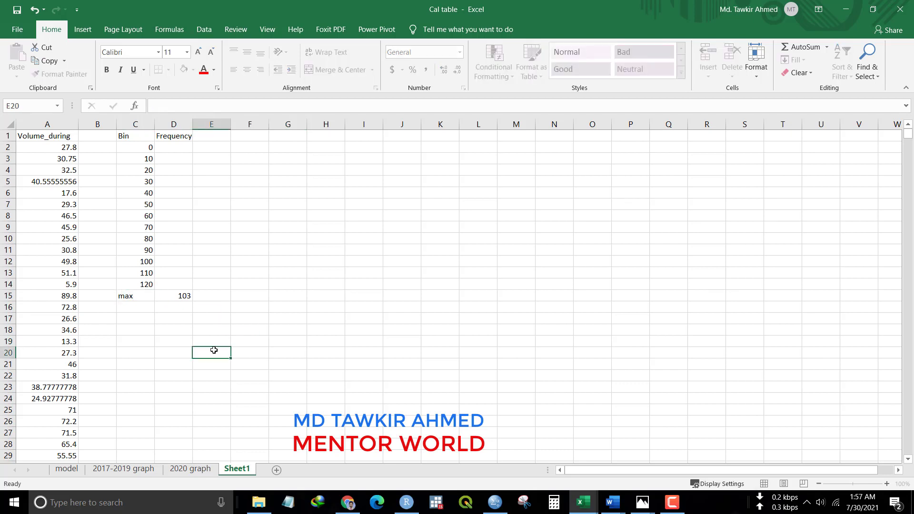
click(170, 146)
- Enter =FREQUENCY(A2:A2368,C2:C14) as an array formula across D2:D14
drag(170, 147, 173, 277)
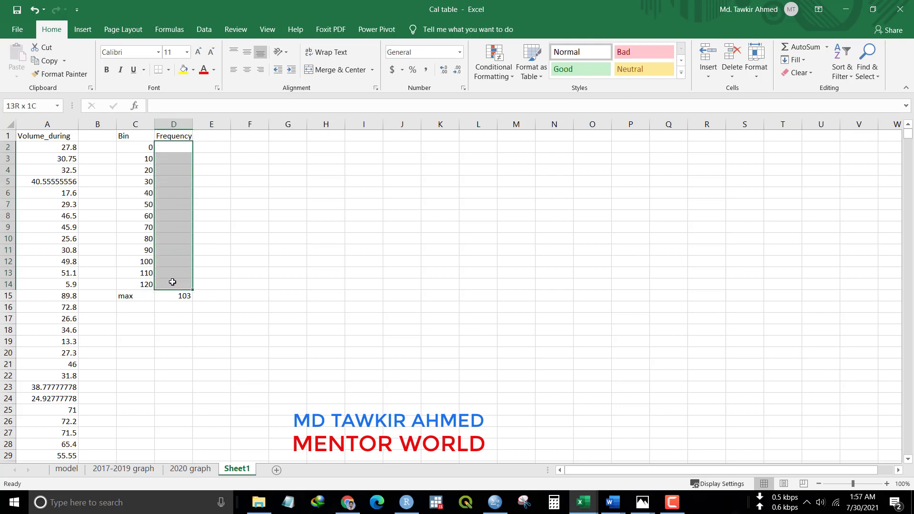
text(=f)
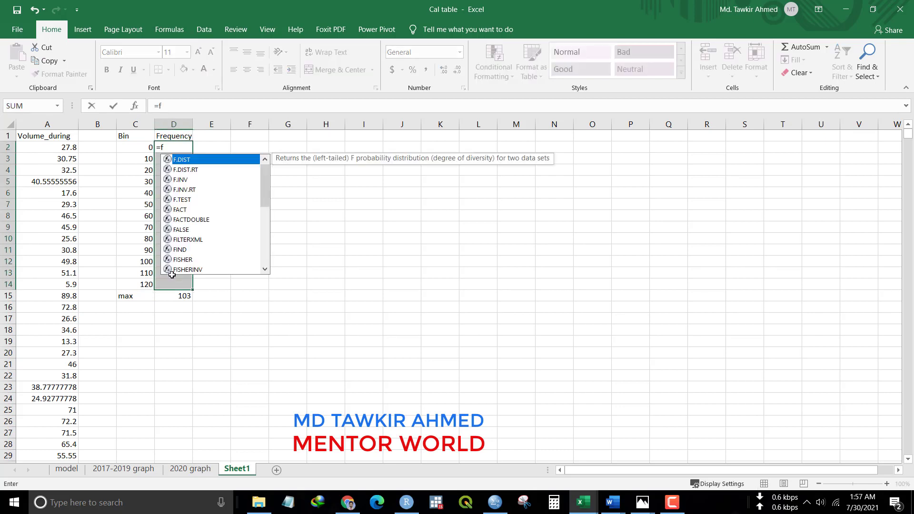
text(requency)
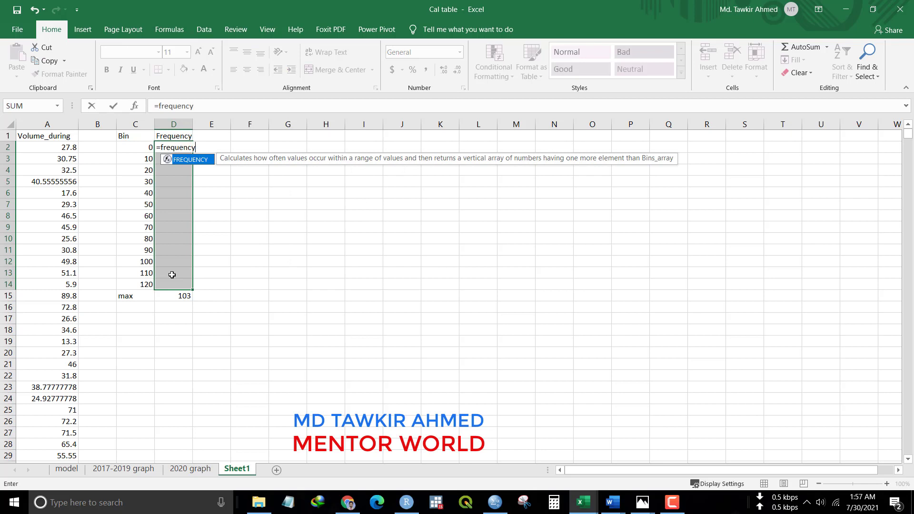
text(()
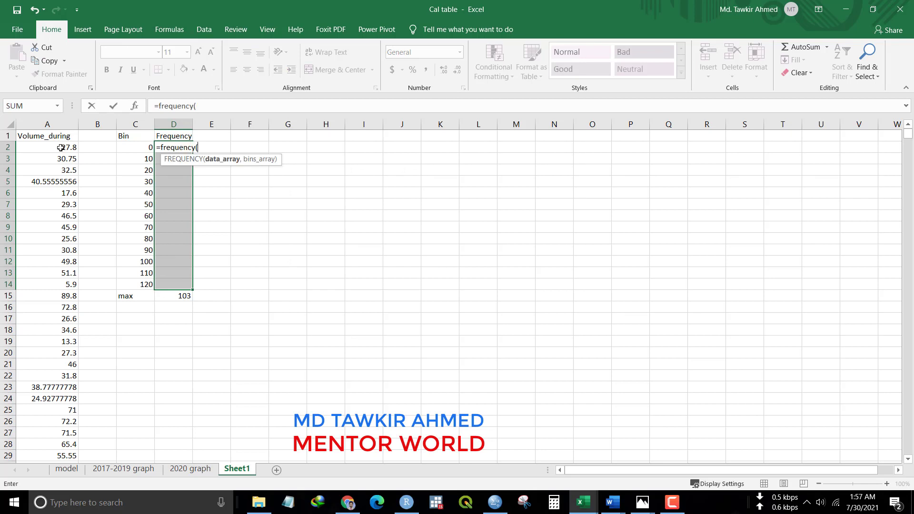
drag(61, 152, 77, 512)
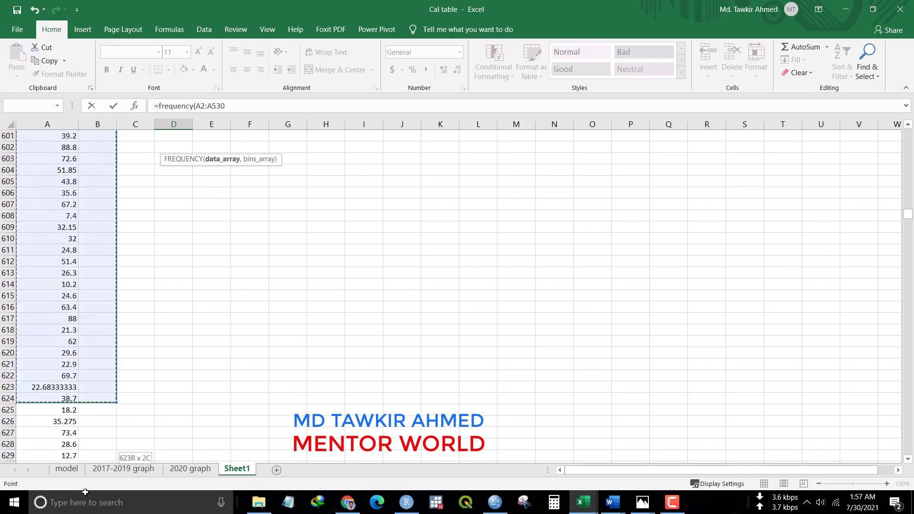
mouse_move(77, 512)
mouse_down()
mouse_move(78, 493)
mouse_move(72, 512)
mouse_move(68, 505)
mouse_move(82, 512)
mouse_move(80, 493)
mouse_up()
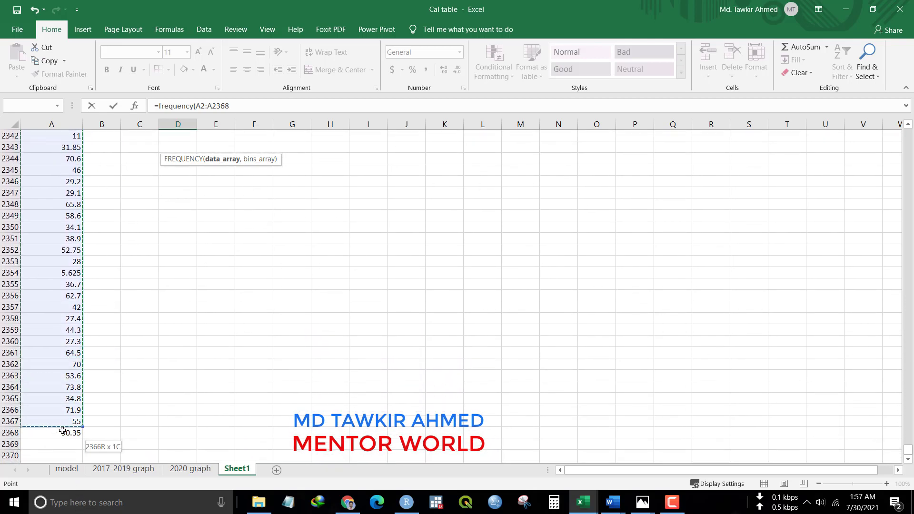
drag(80, 493, 63, 428)
text(,)
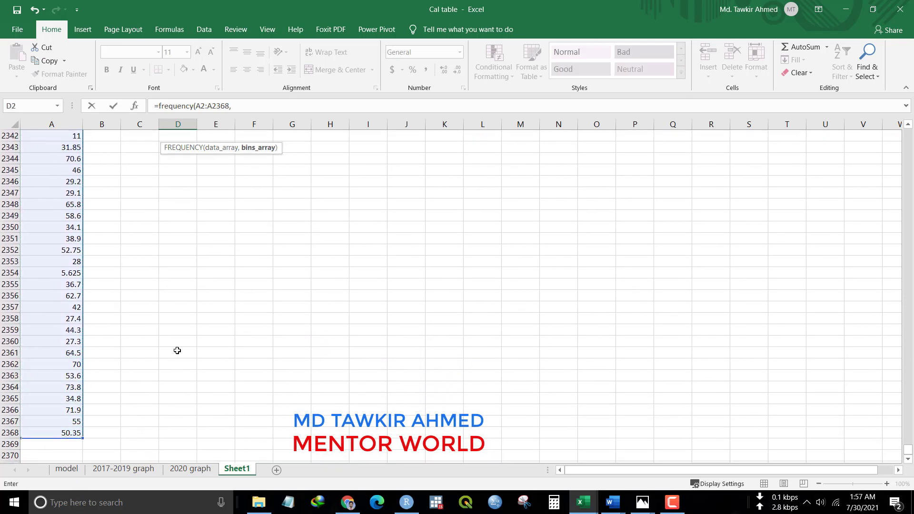
drag(907, 455, 910, 126)
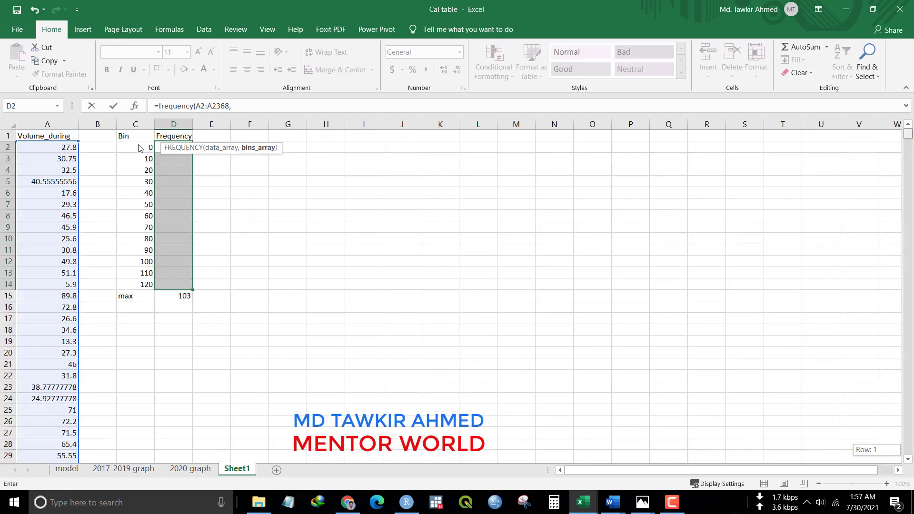
drag(138, 148, 133, 285)
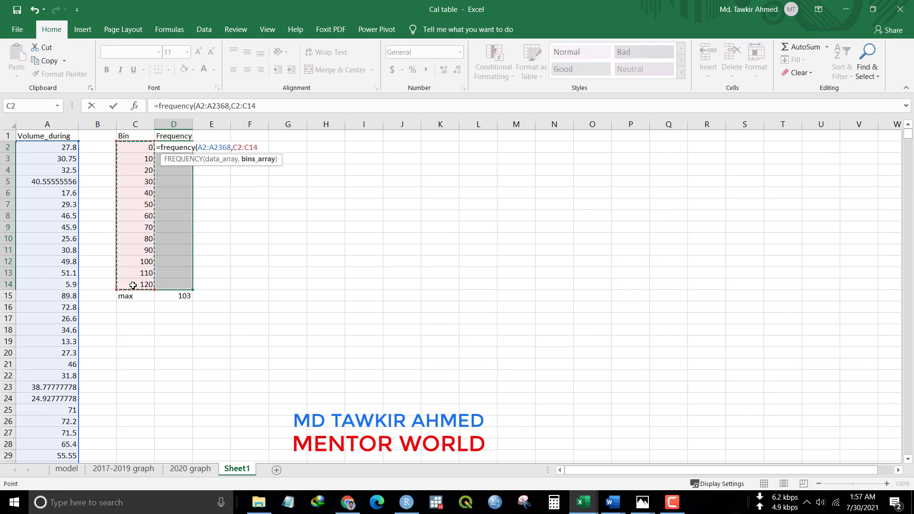
text())
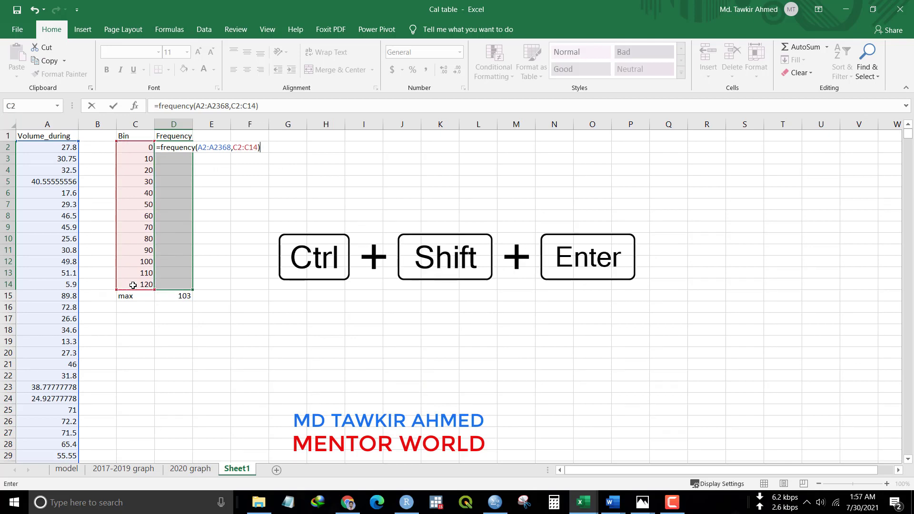
key(ctrl+shift+Return)
click(267, 223)
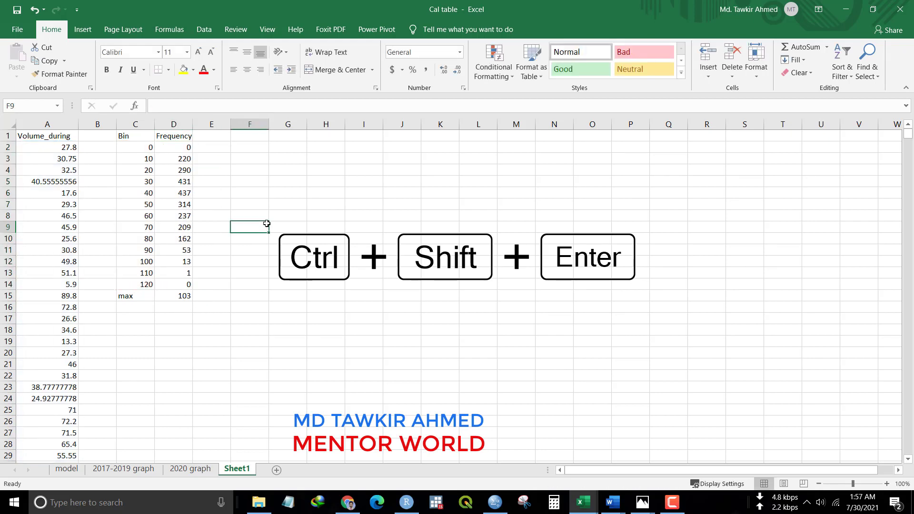
drag(182, 147, 186, 284)
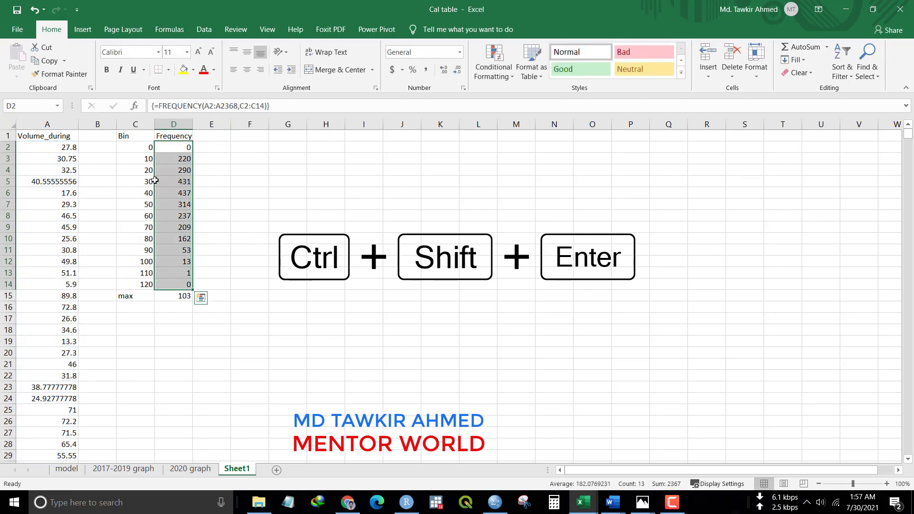
- Insert a clustered column chart of D2:D14, place it beside the table, and delete its title
click(83, 29)
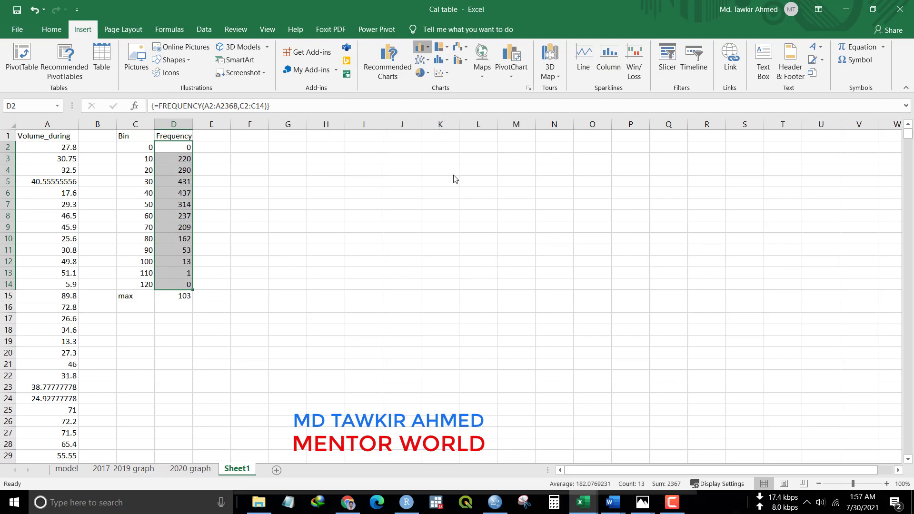
click(422, 47)
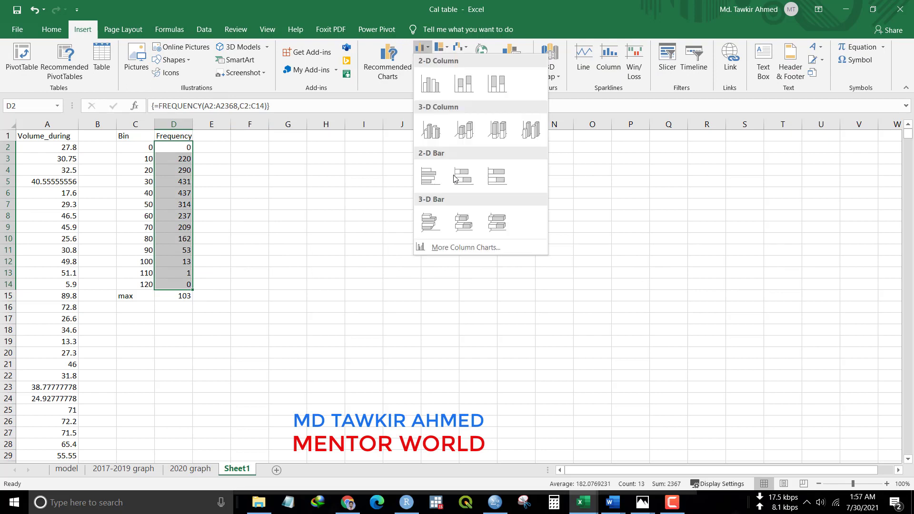
click(431, 84)
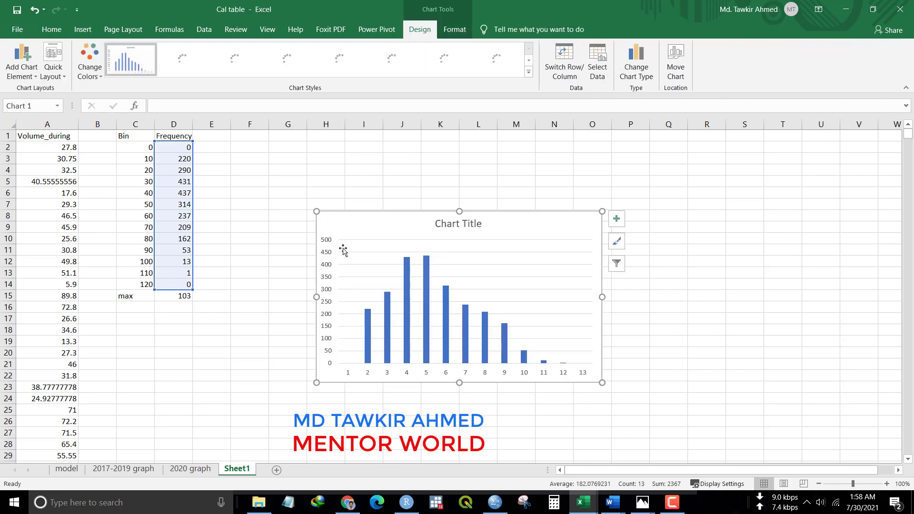
drag(343, 221, 239, 148)
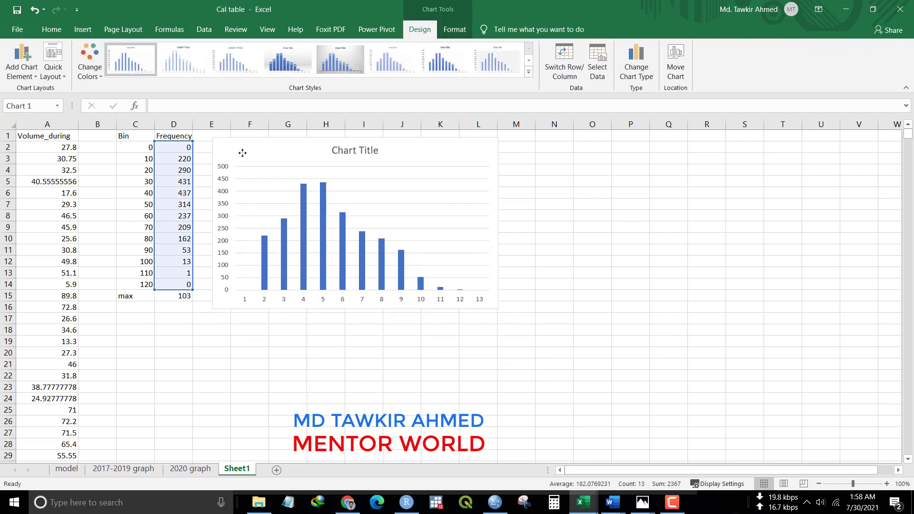
click(340, 154)
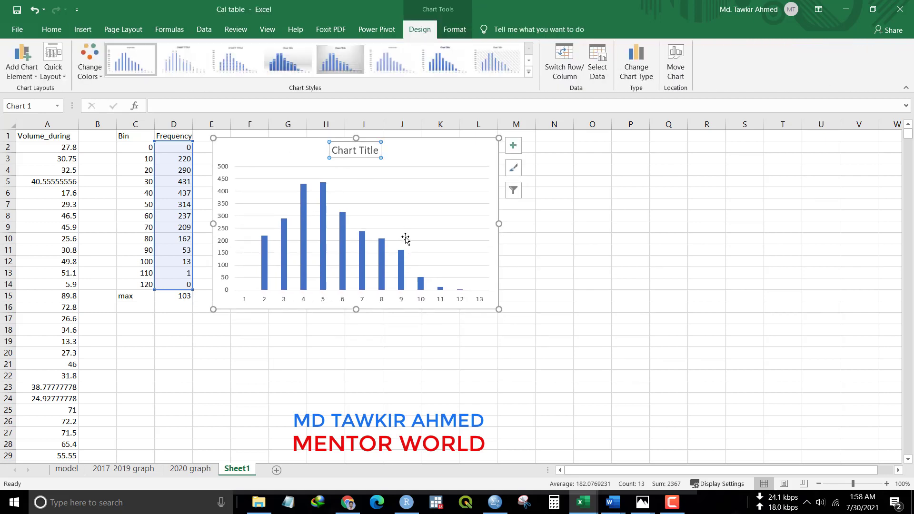
key(Delete)
click(397, 175)
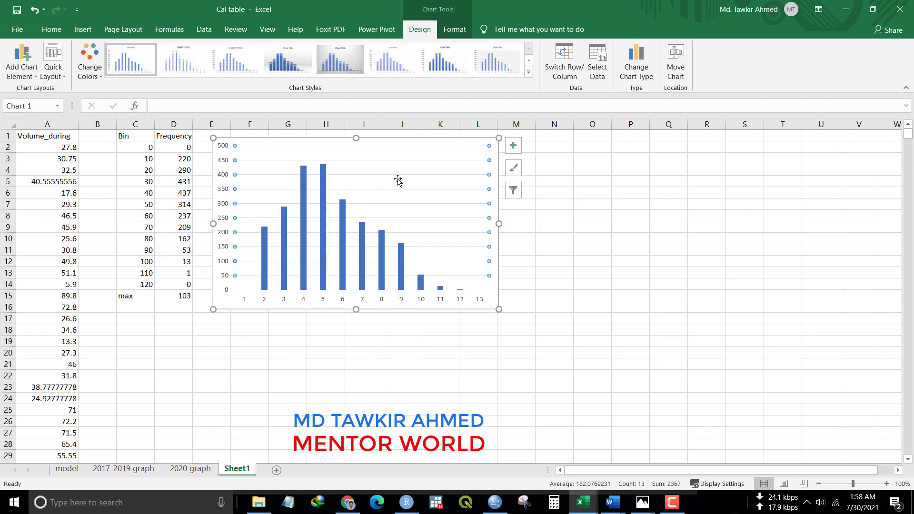
- Set the column series Gap Width to 0% so the bars touch
click(398, 180)
double_click(323, 187)
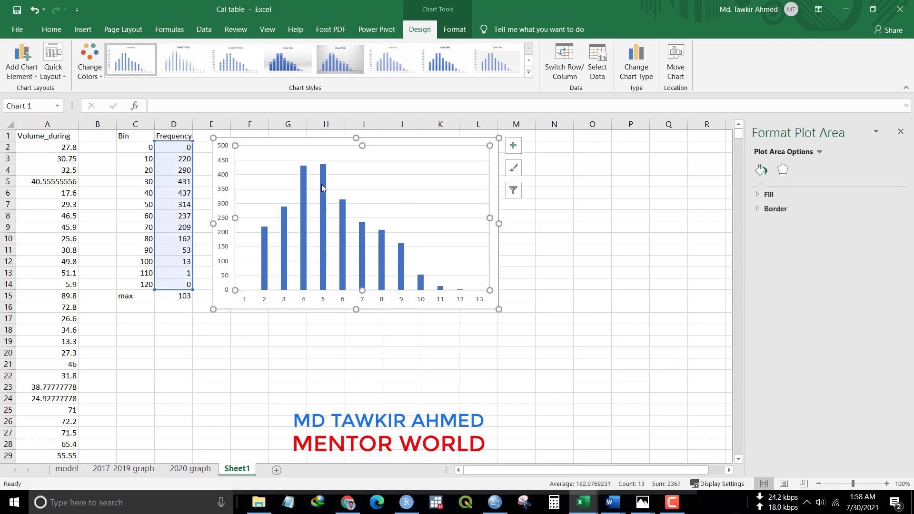
click(322, 185)
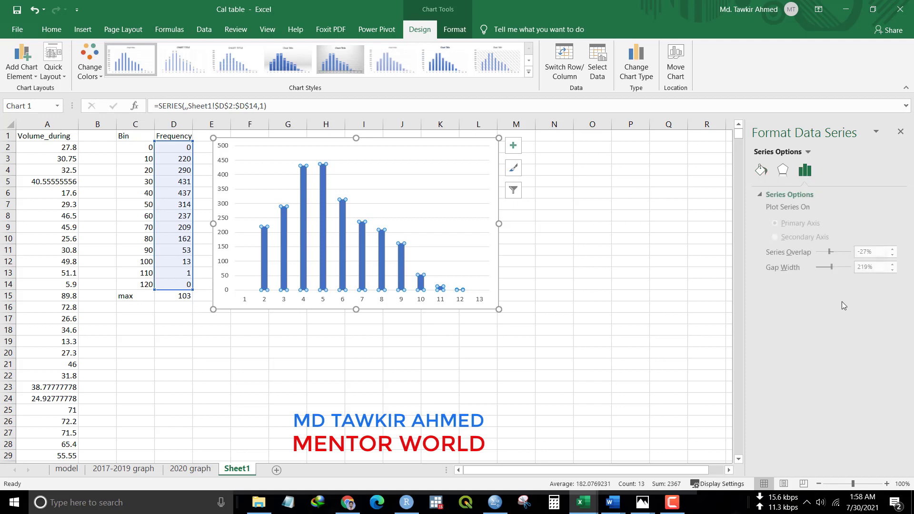
drag(830, 267, 788, 272)
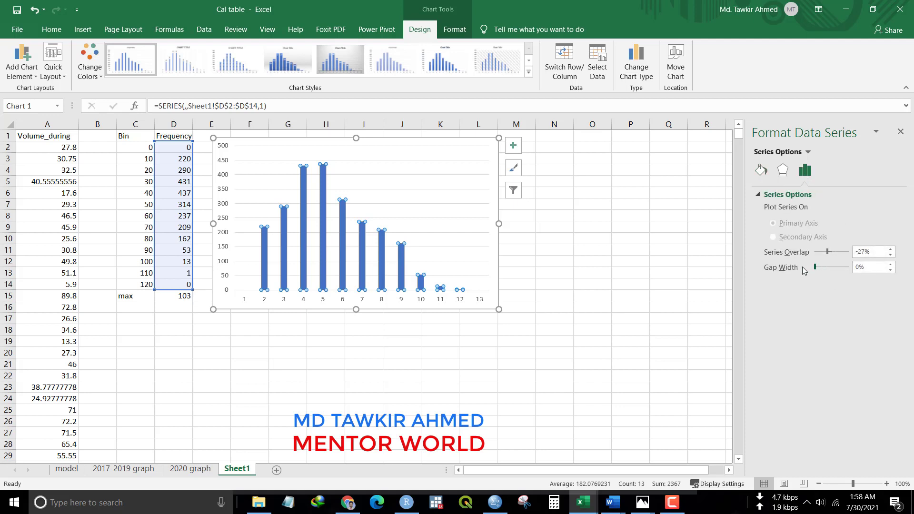
- Give the columns black outlines and a solid light grey fill
click(761, 170)
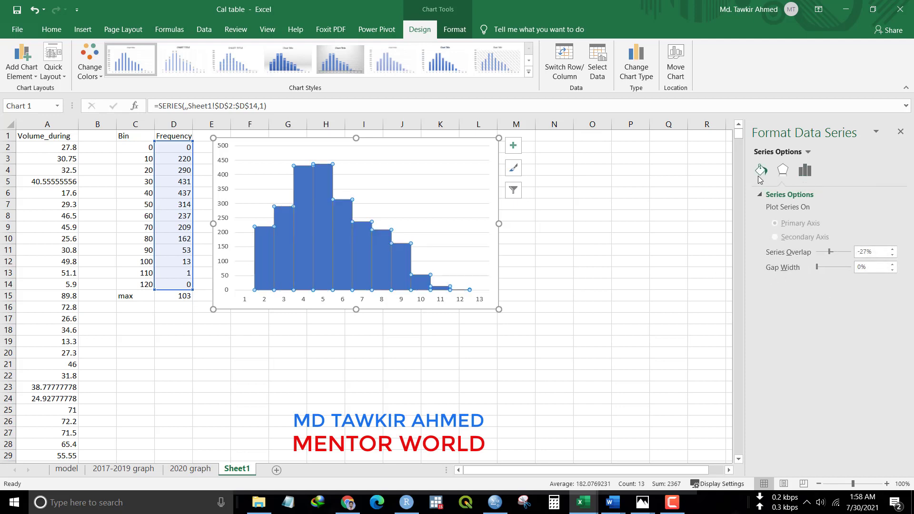
click(775, 210)
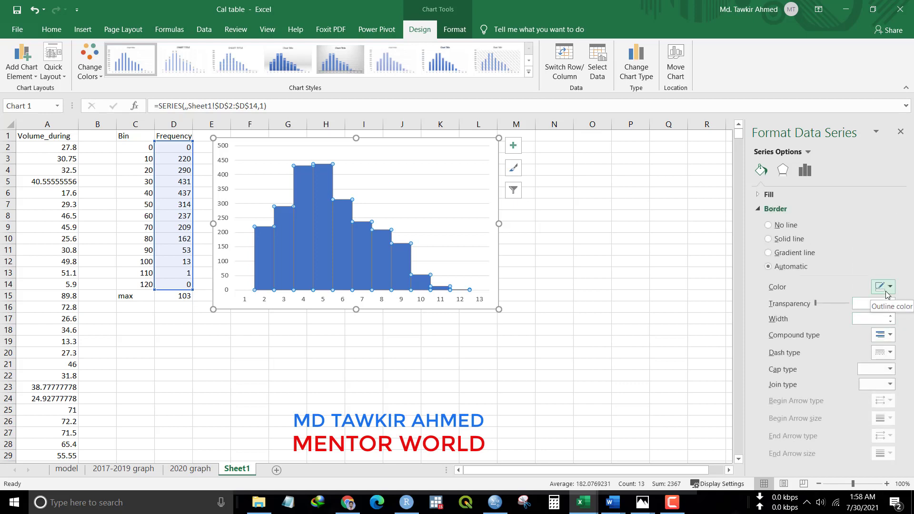
click(887, 287)
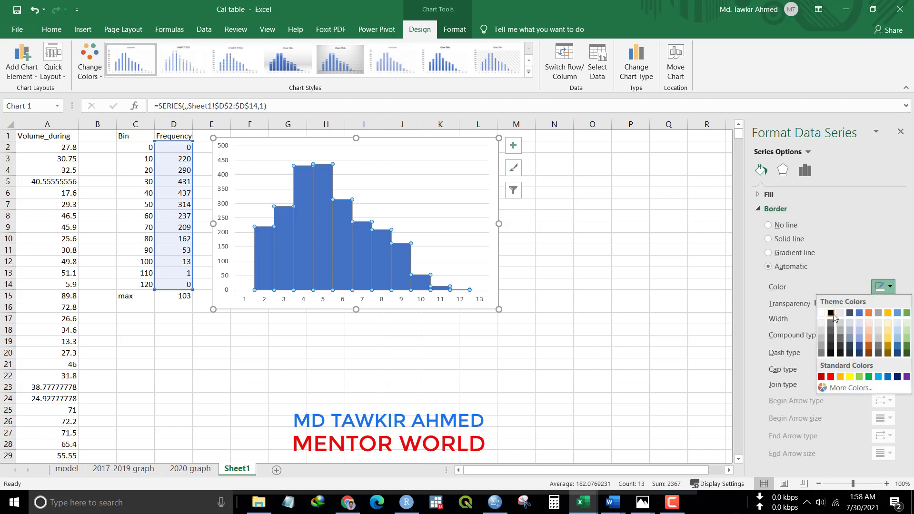
click(833, 313)
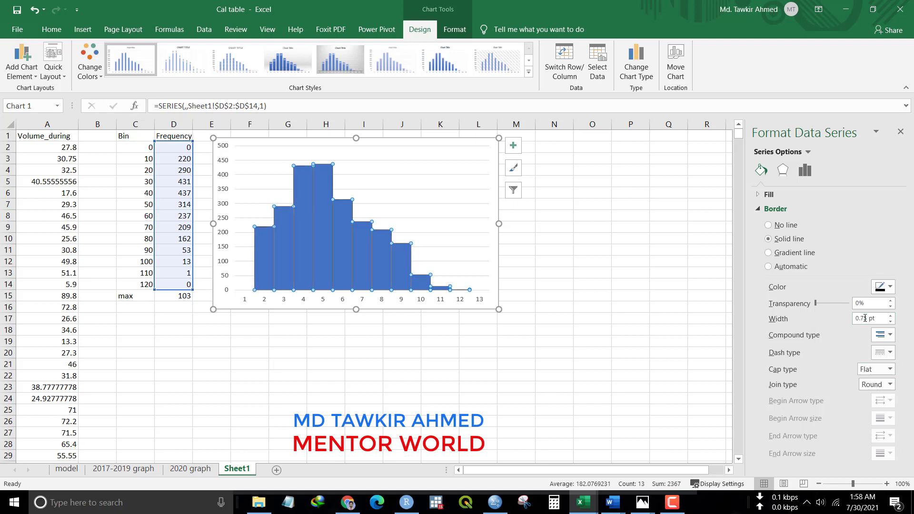
drag(867, 319, 816, 324)
text(0)
click(772, 194)
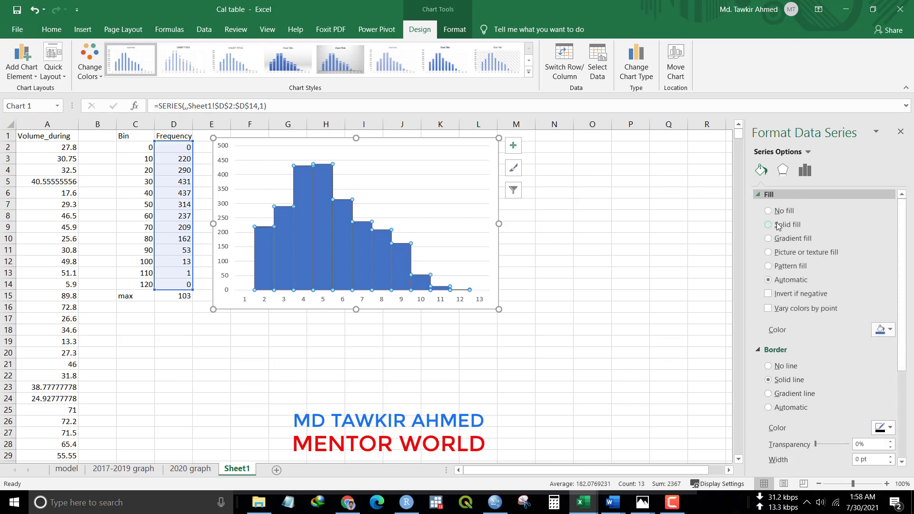
click(781, 224)
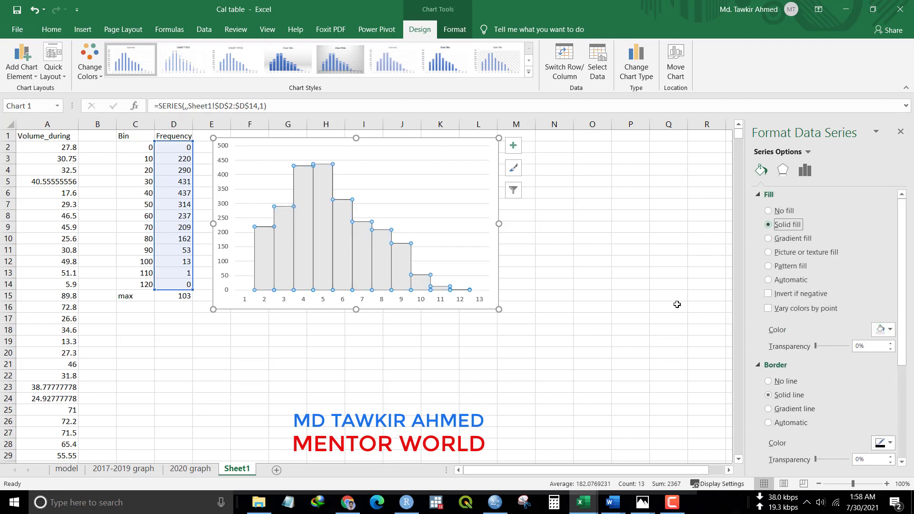
- Set the plot area to no fill with a solid 0 pt border
click(459, 199)
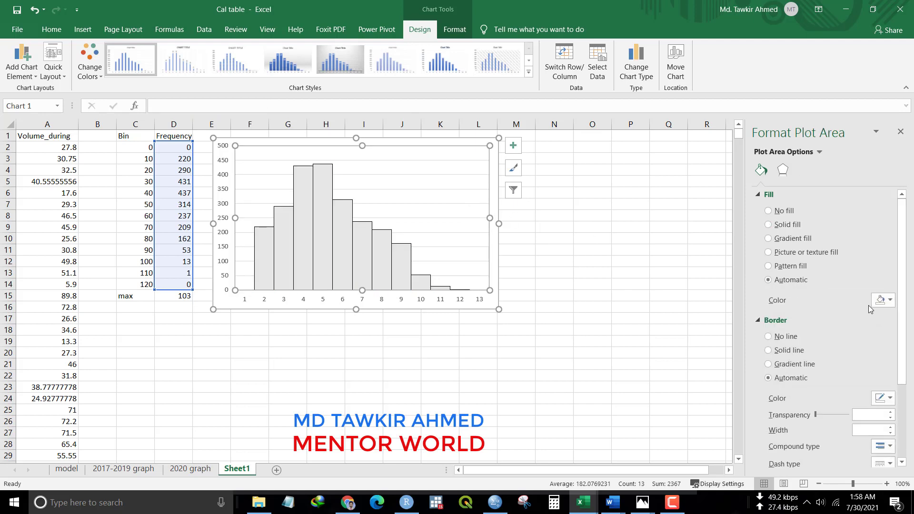
click(885, 300)
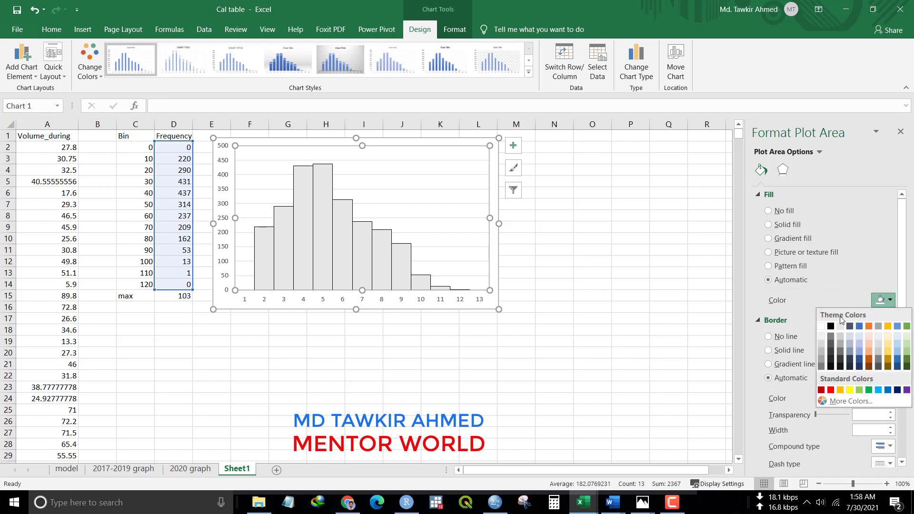
click(832, 326)
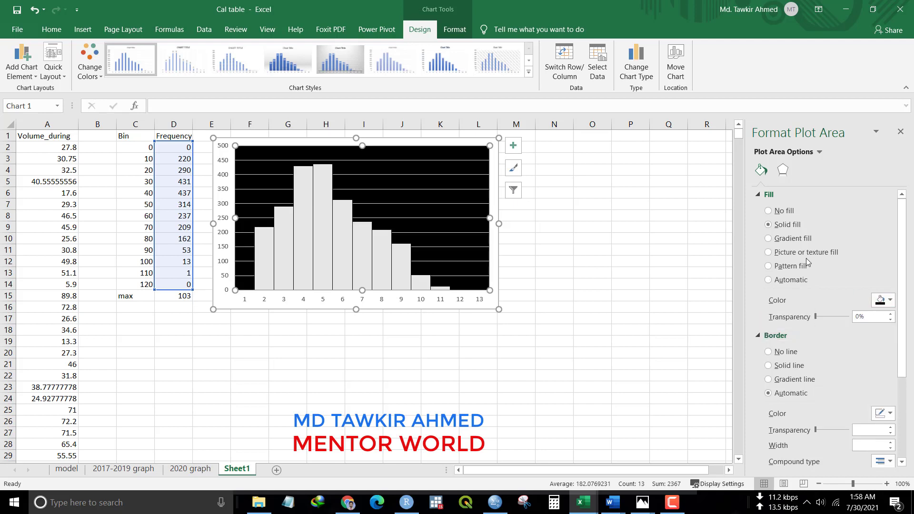
click(770, 212)
click(768, 328)
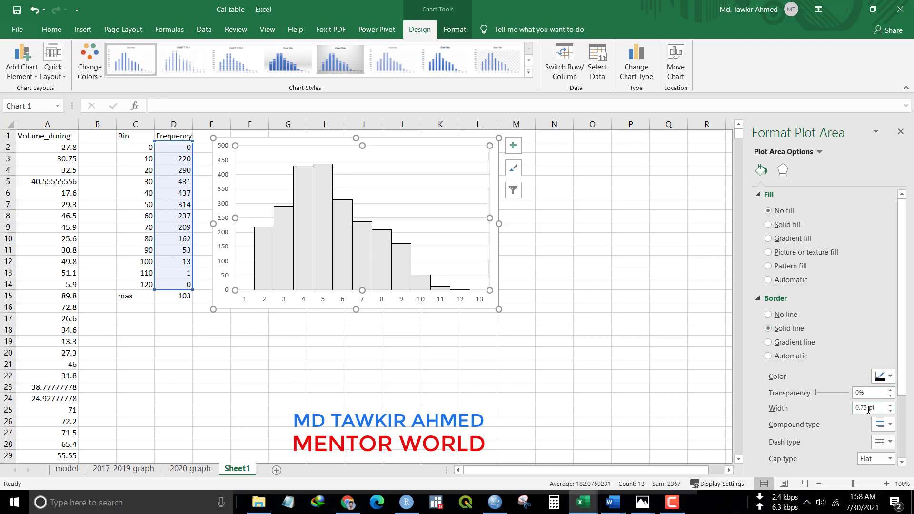
drag(866, 408, 841, 413)
text(0)
click(603, 270)
- Add axis titles to the chart and name the horizontal one 'Volume'
click(500, 151)
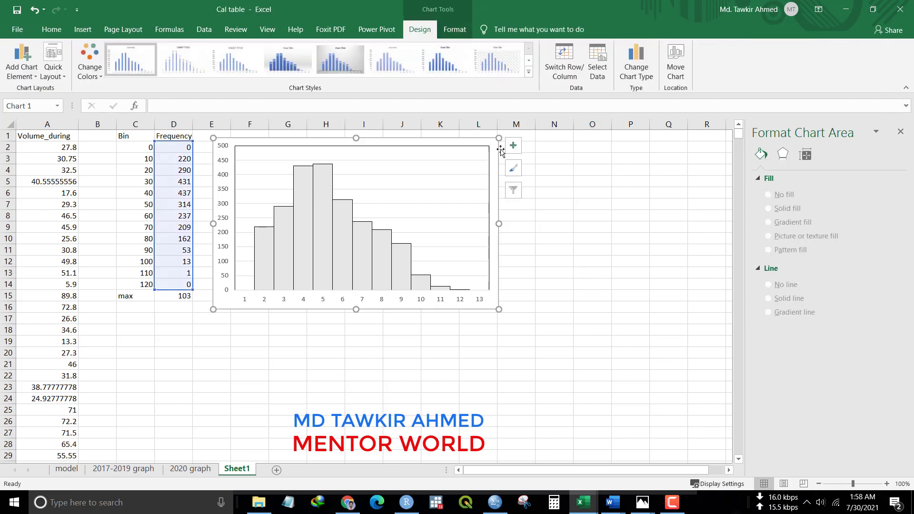
click(513, 146)
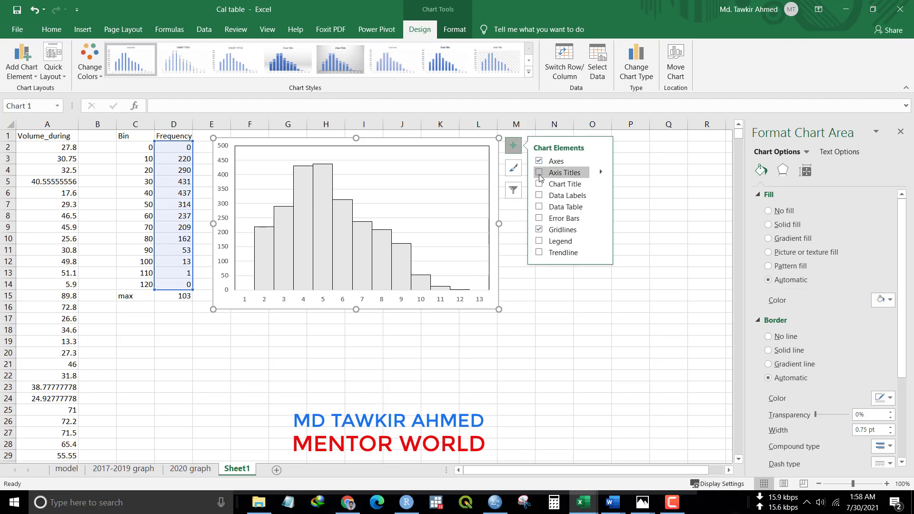
click(539, 173)
click(592, 375)
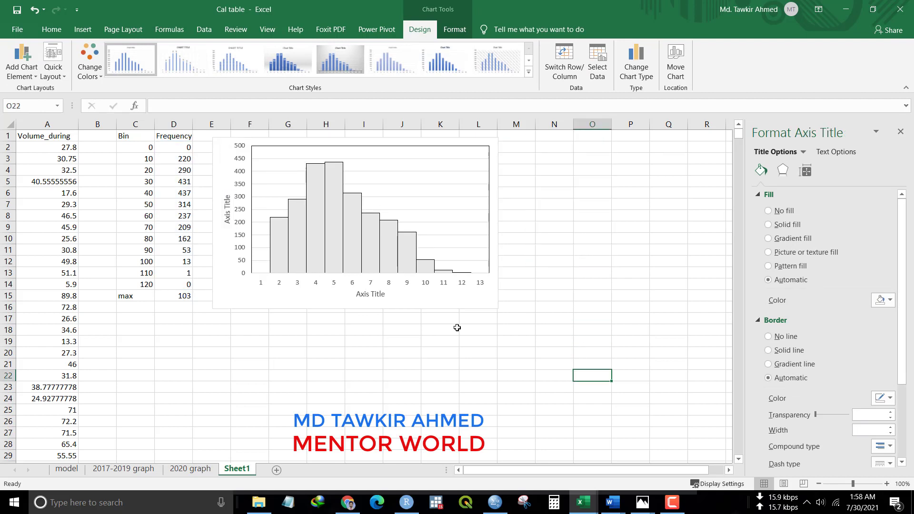
click(385, 295)
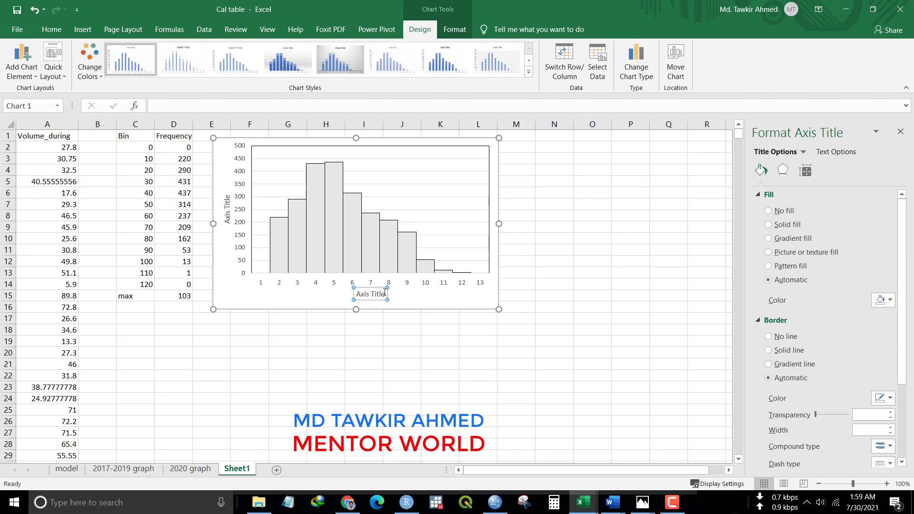
text(Volume)
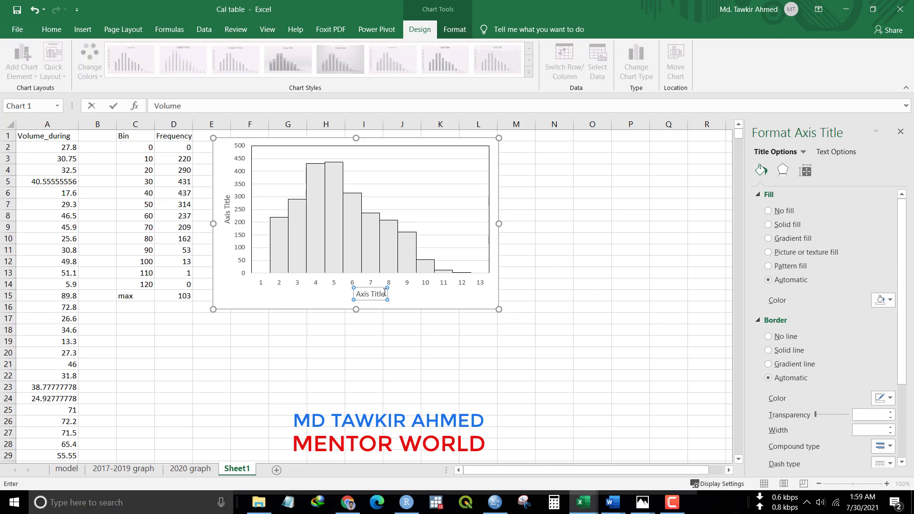
- Title the vertical axis 'Frequency'
click(227, 208)
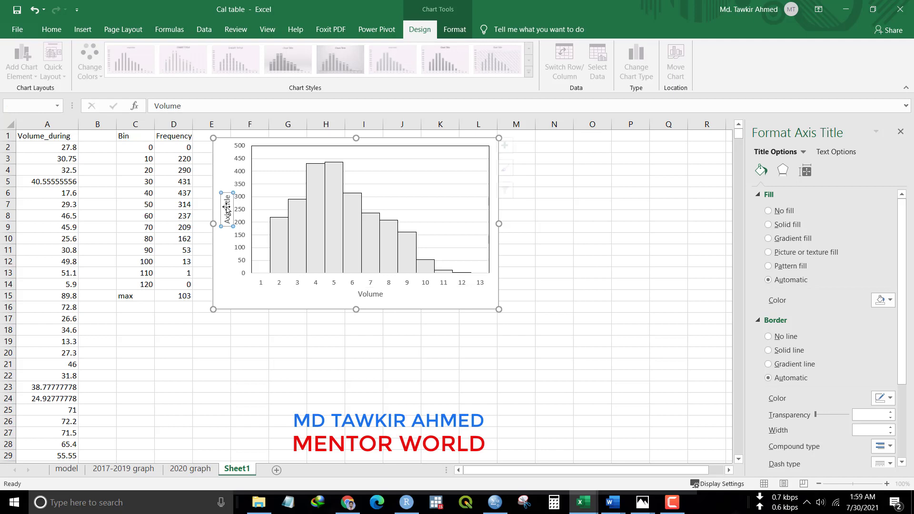
text(Frequency)
click(445, 300)
click(437, 202)
- Use the Bin values C2:C14 as the chart's horizontal axis labels through Select Data
right_click(416, 200)
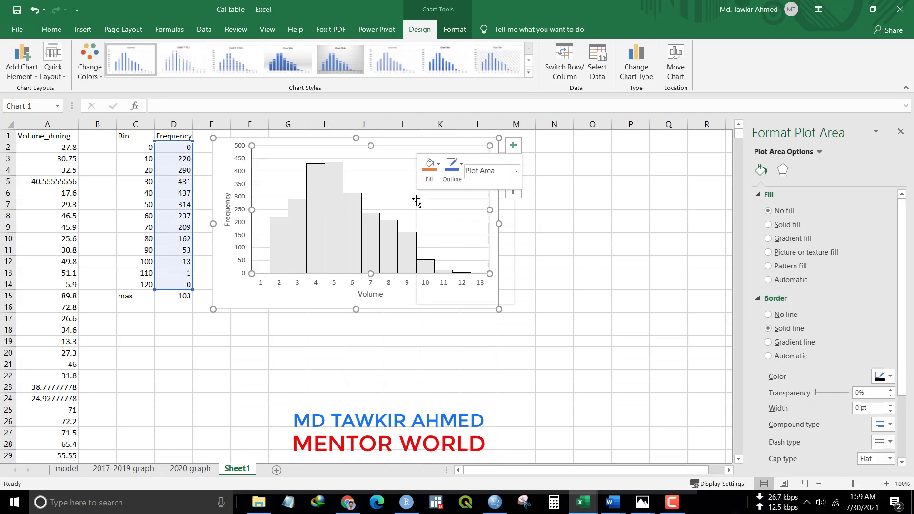
click(443, 269)
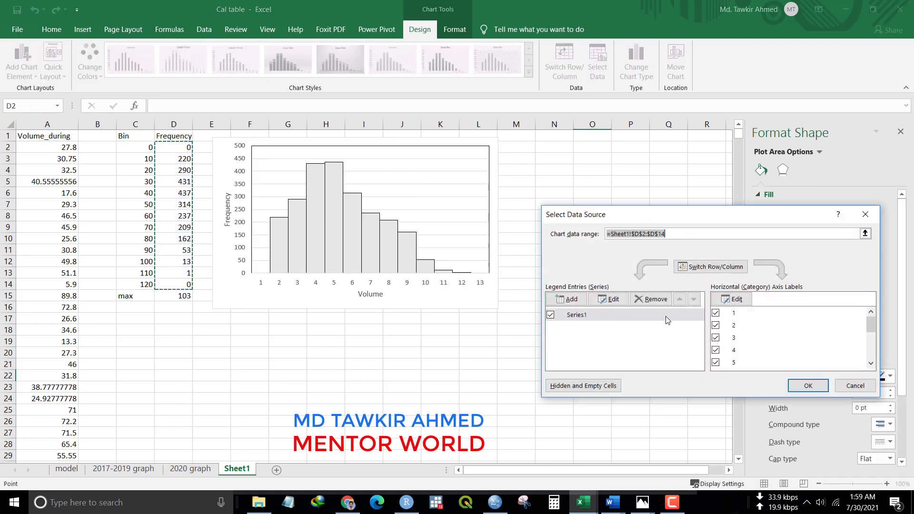
click(731, 300)
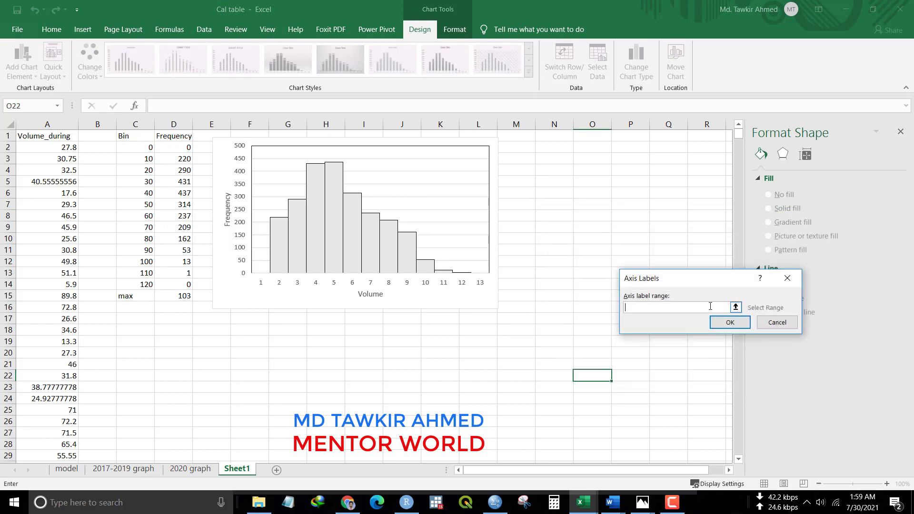
click(735, 308)
drag(150, 147, 147, 284)
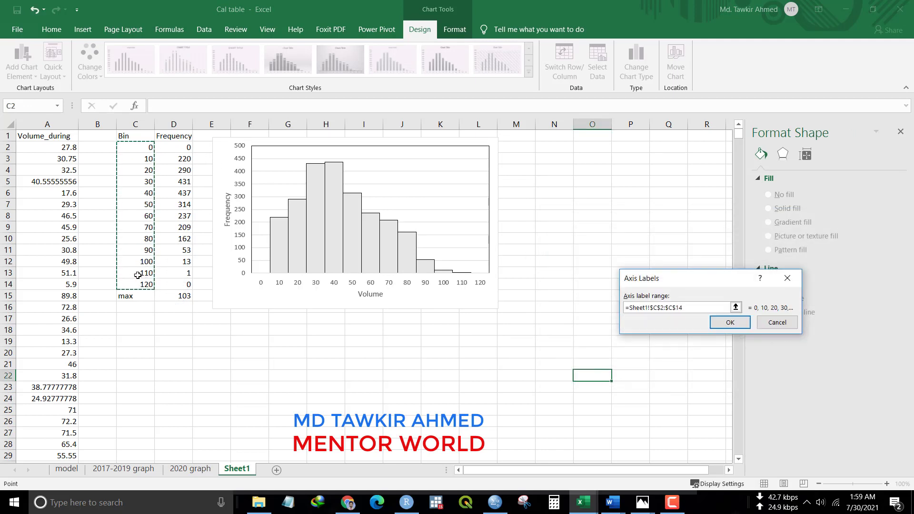
click(730, 322)
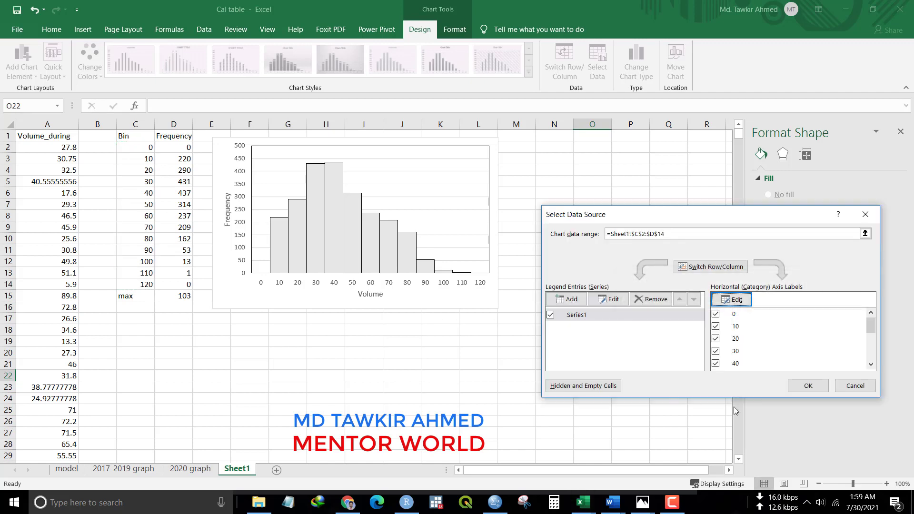
click(810, 387)
click(573, 306)
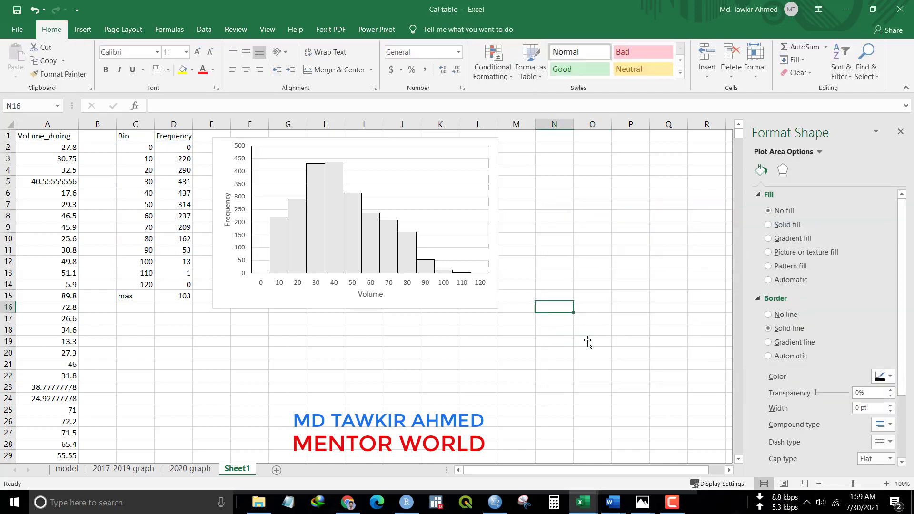
- Create a PivotTable from the Volume_during column on the existing sheet at C20:G28
click(53, 138)
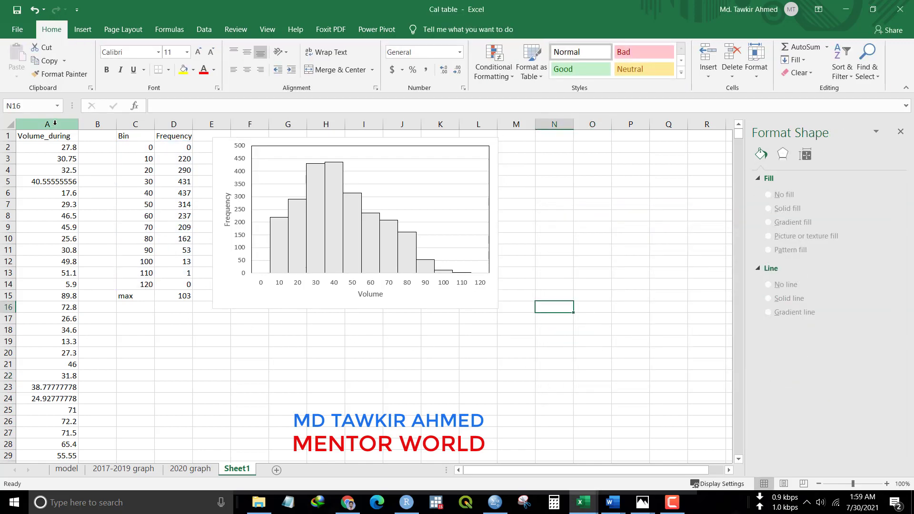
key(ctrl+shift+Down)
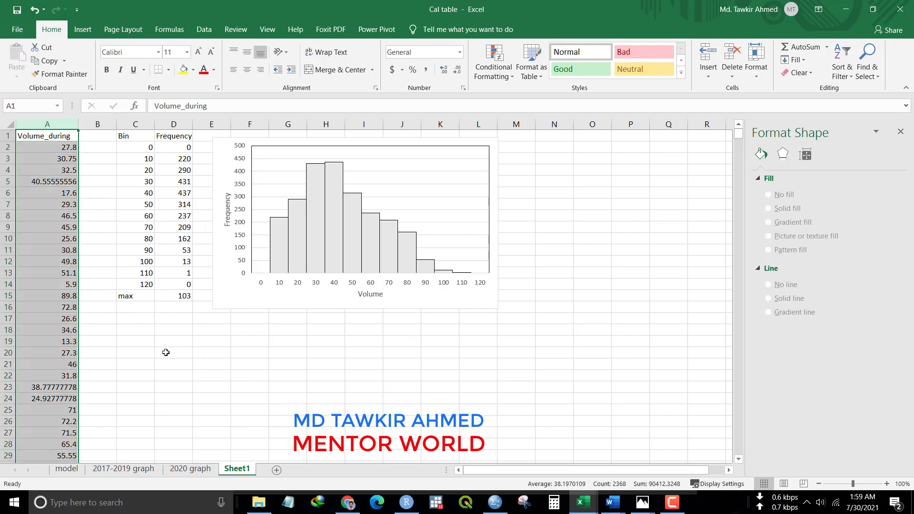
click(89, 31)
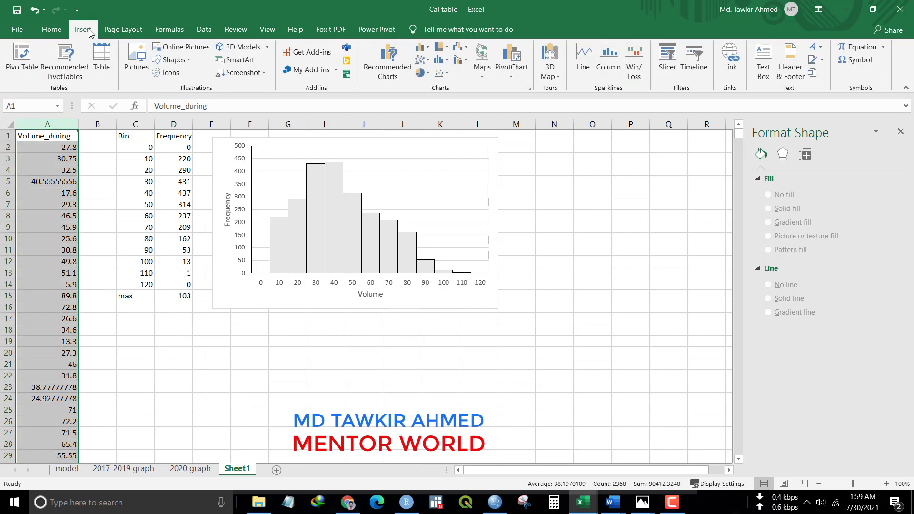
click(22, 57)
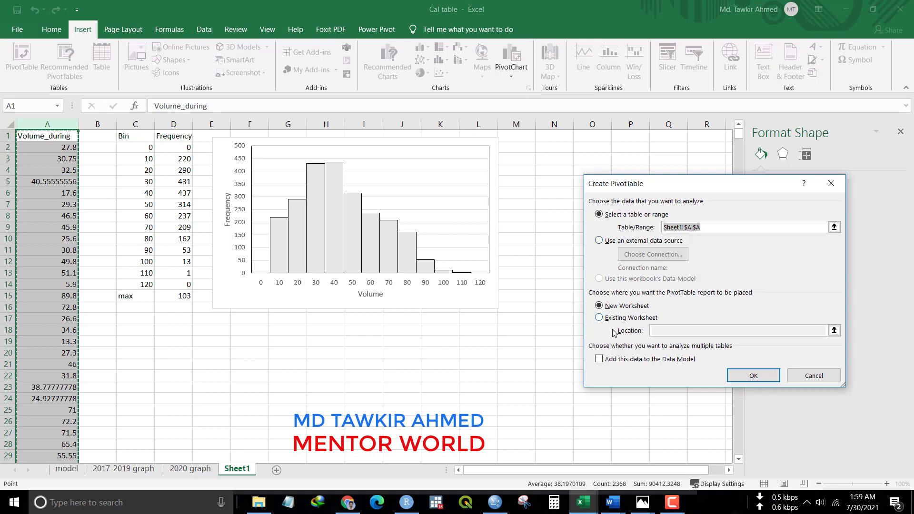
click(599, 318)
click(834, 330)
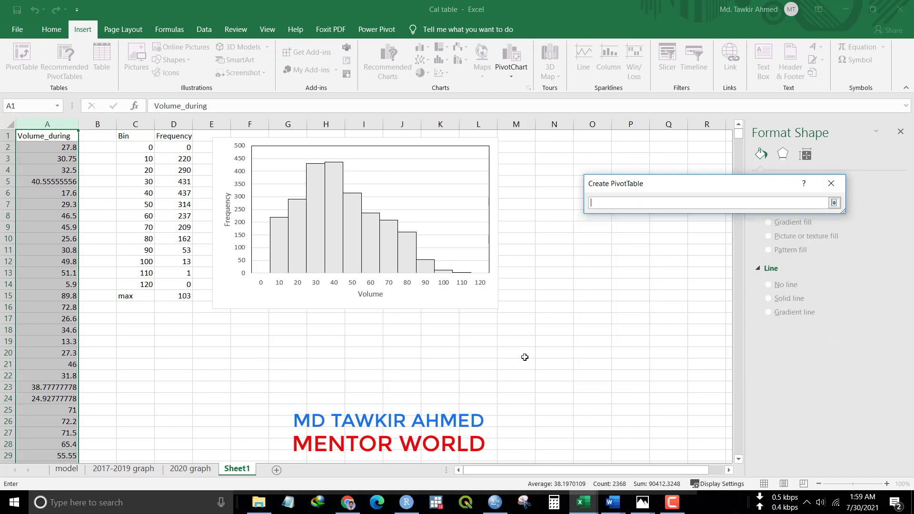
drag(140, 354, 298, 444)
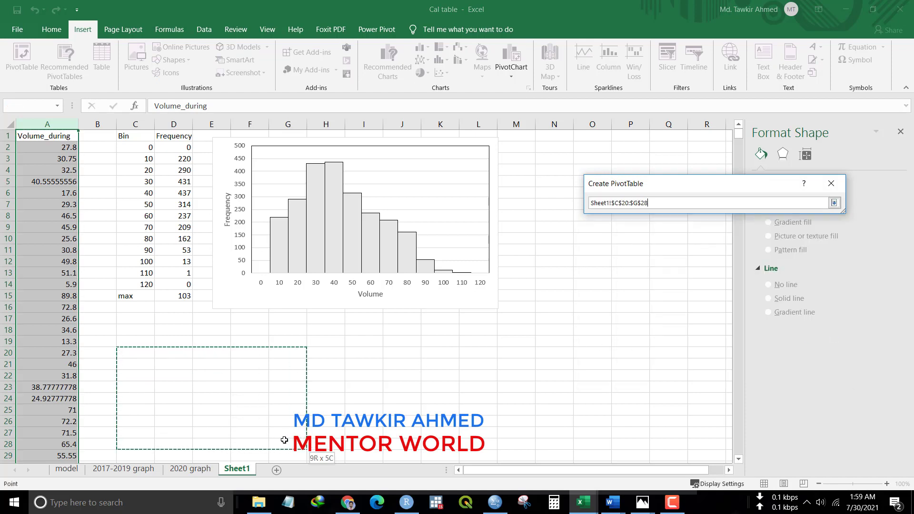
key(Return)
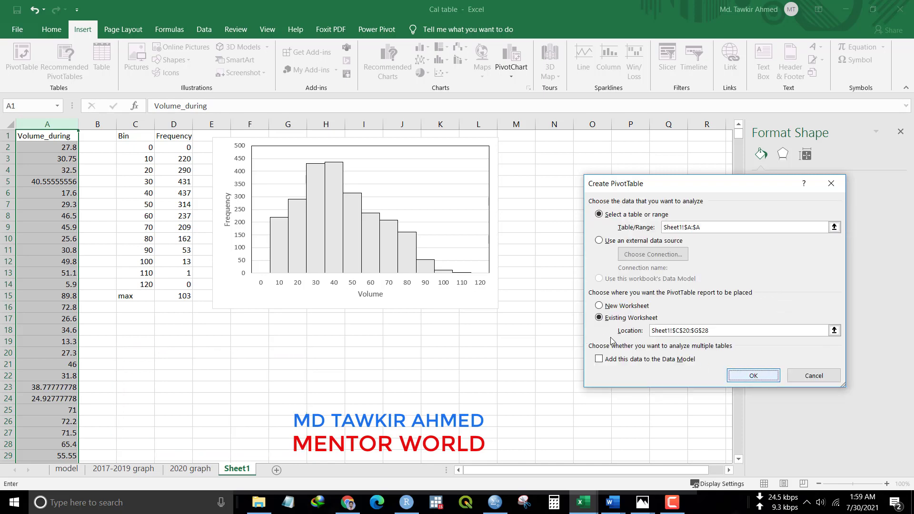
key(Return)
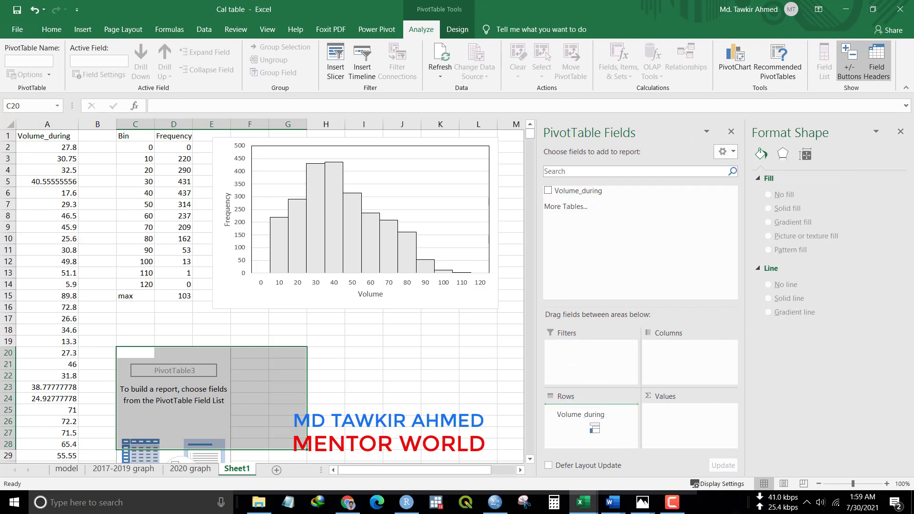
- Place Volume_during in the pivot Rows and Values, and close the Format Shape pane
drag(585, 192, 580, 413)
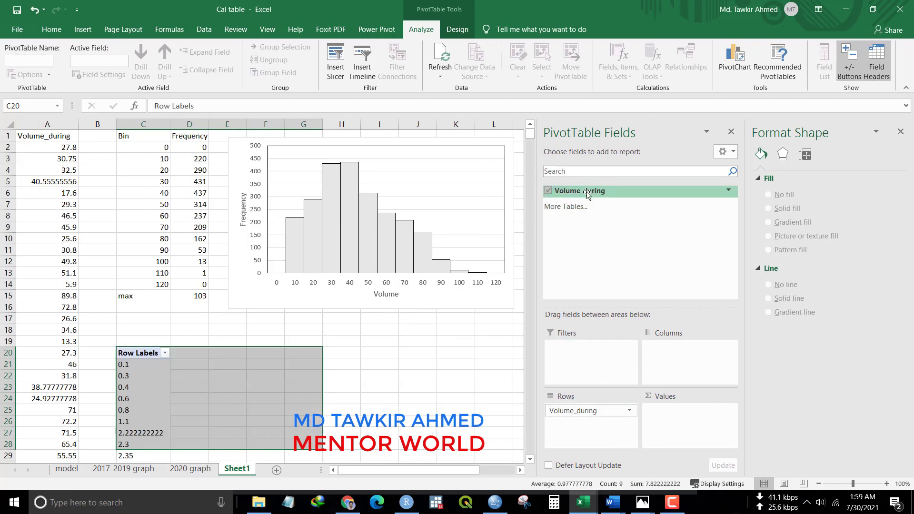
drag(587, 193, 690, 419)
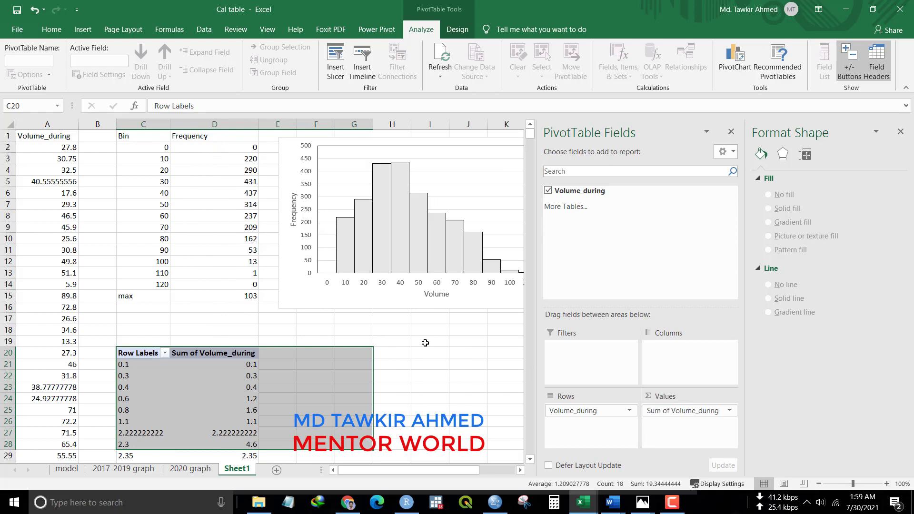
click(463, 384)
scroll(469, 381, down, 2)
scroll(467, 379, down, 1)
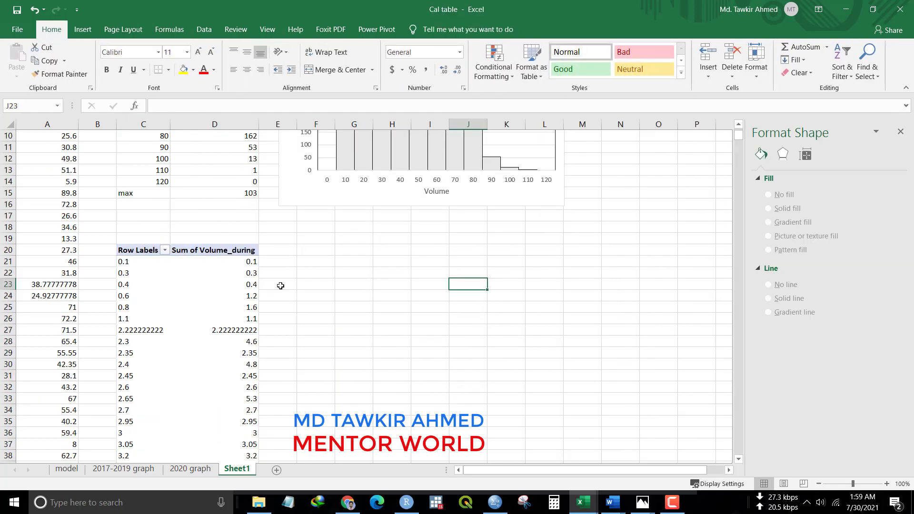
click(240, 266)
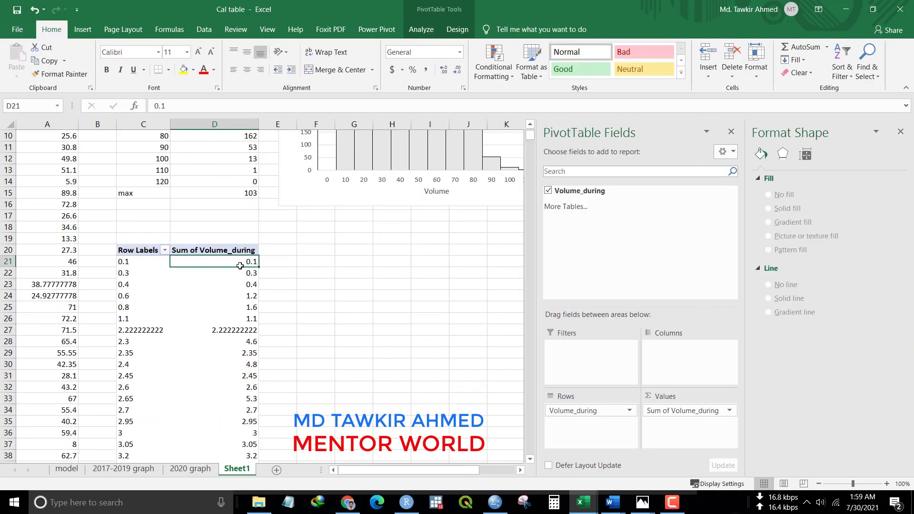
click(731, 412)
click(900, 132)
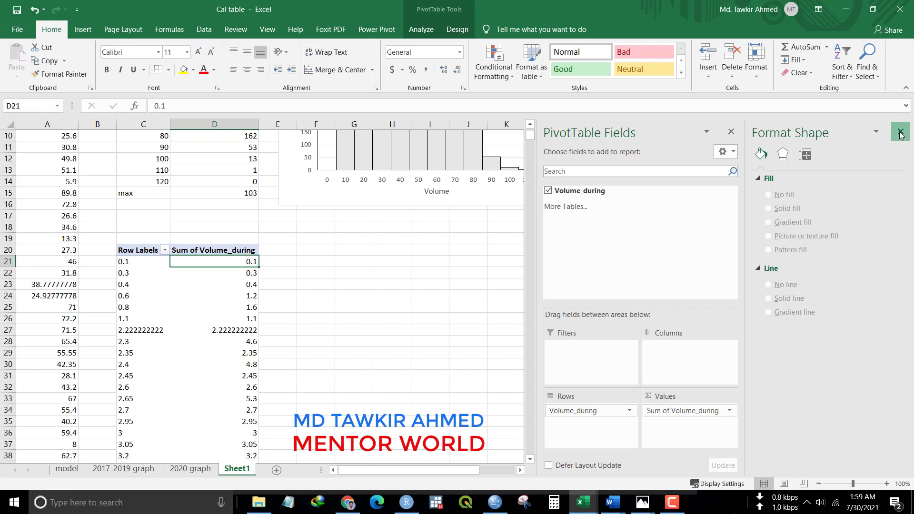
click(900, 132)
click(899, 411)
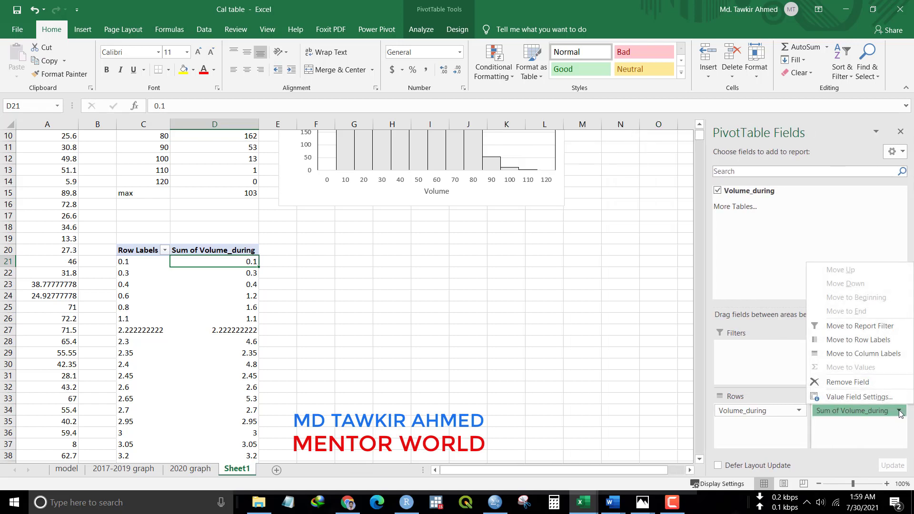
- Switch the Volume_during value field from Sum to Count, then select the first pivot row label
click(858, 398)
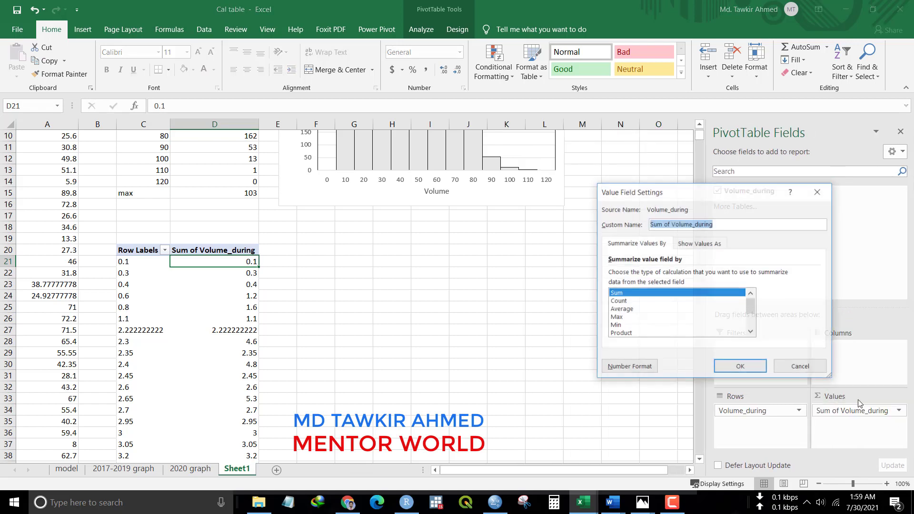
click(619, 301)
click(741, 367)
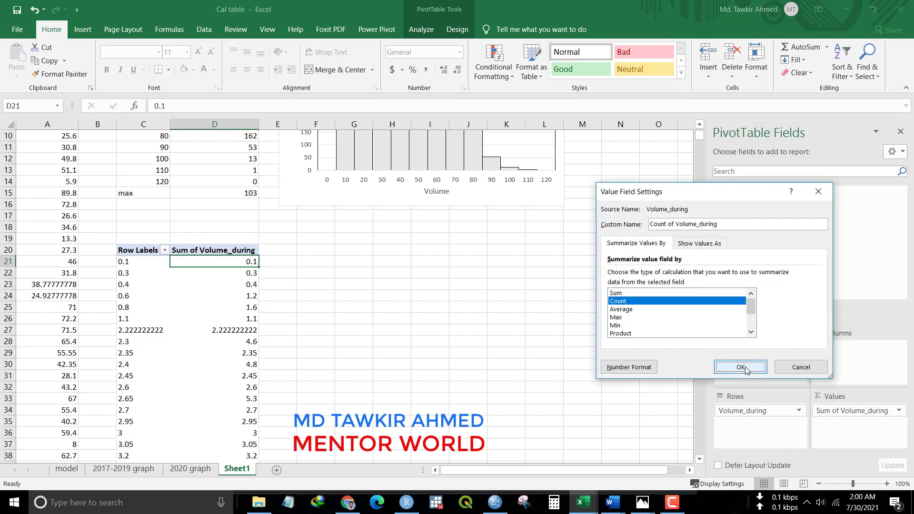
click(456, 294)
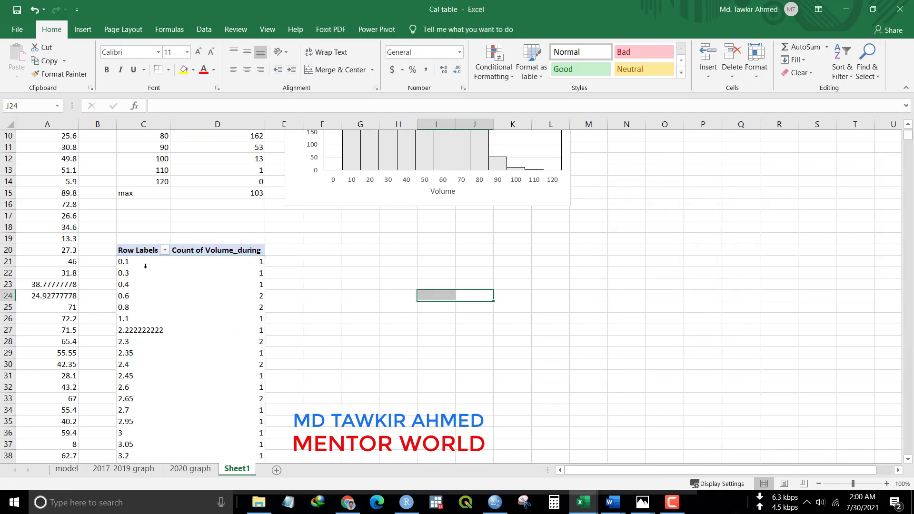
click(121, 262)
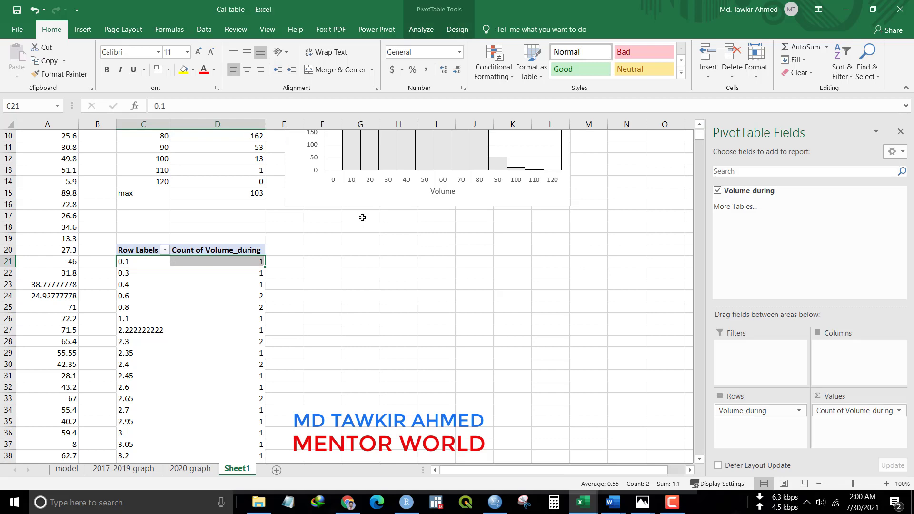
- Group the row labels from 0 to 120 by 10, then select the binned counts 0-10 to 100-110
click(421, 29)
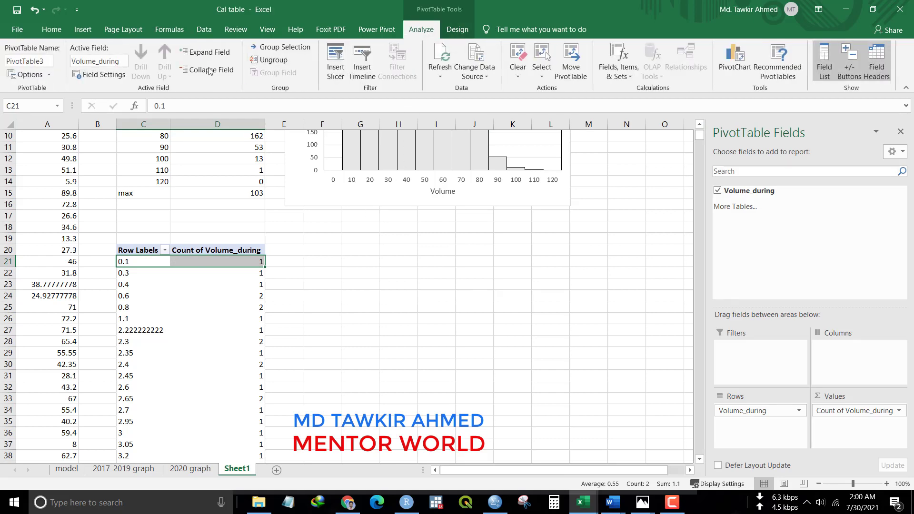
click(281, 47)
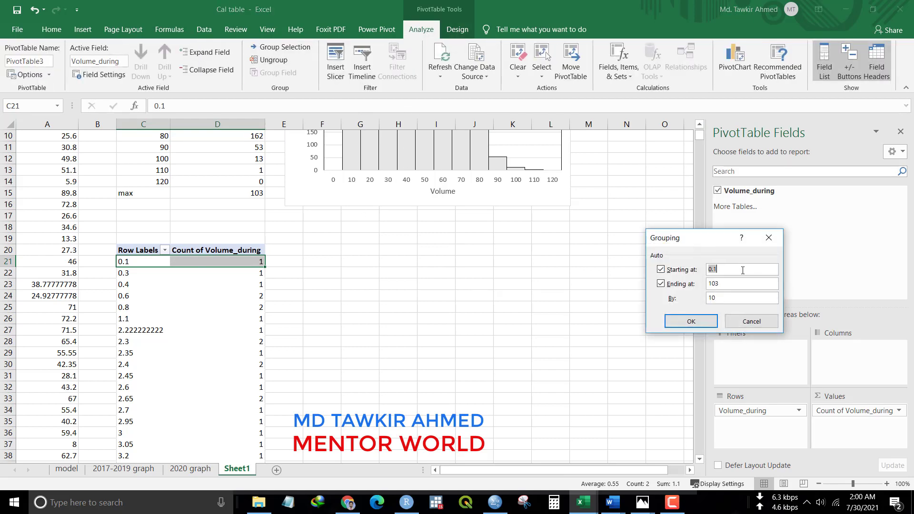
click(661, 270)
click(661, 284)
click(699, 323)
click(286, 318)
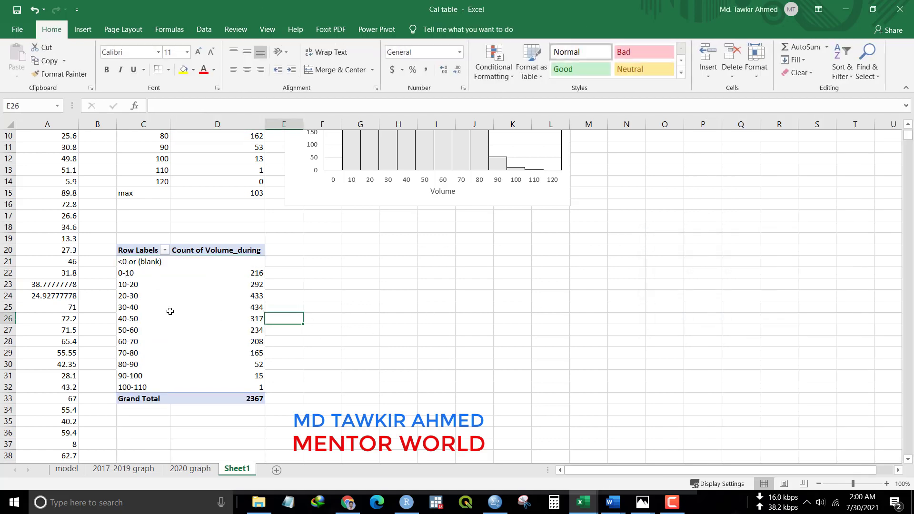
drag(122, 273, 198, 382)
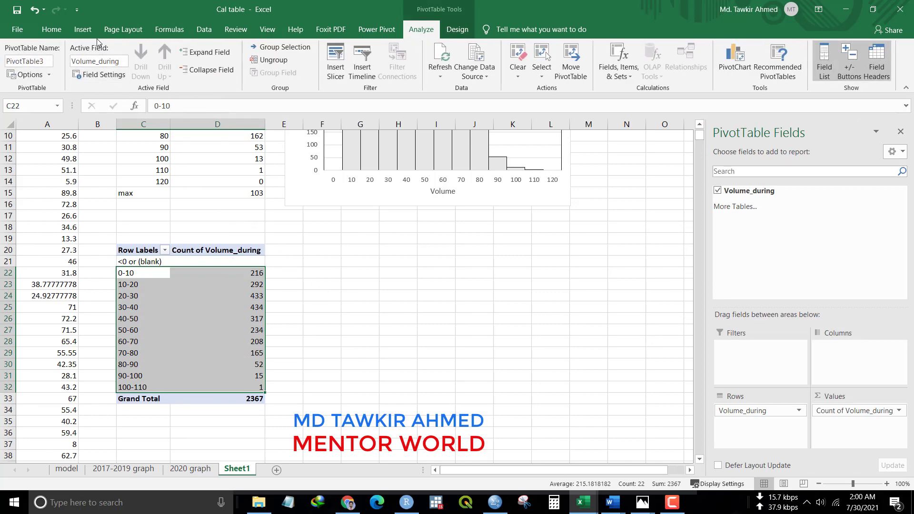
- Insert a 2-D clustered column PivotChart of the counts and move it beside the table
click(83, 30)
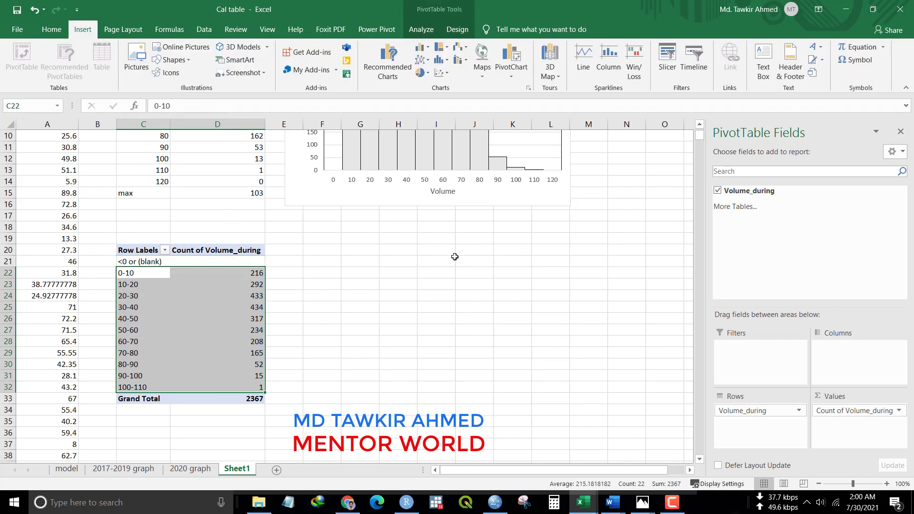
click(421, 47)
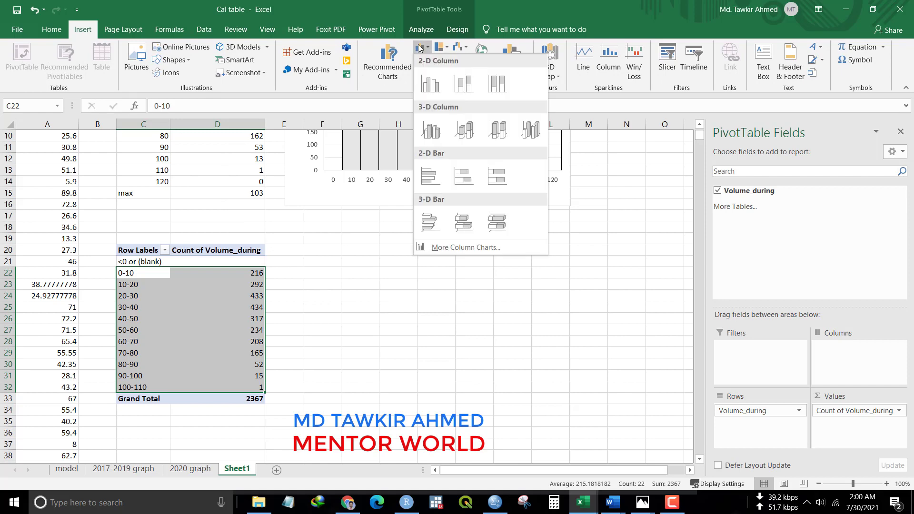
click(424, 87)
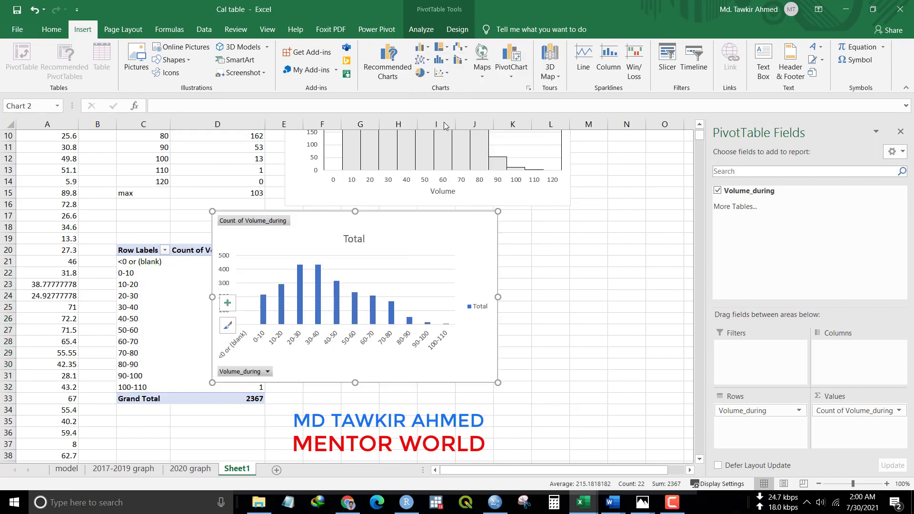
drag(473, 366, 547, 387)
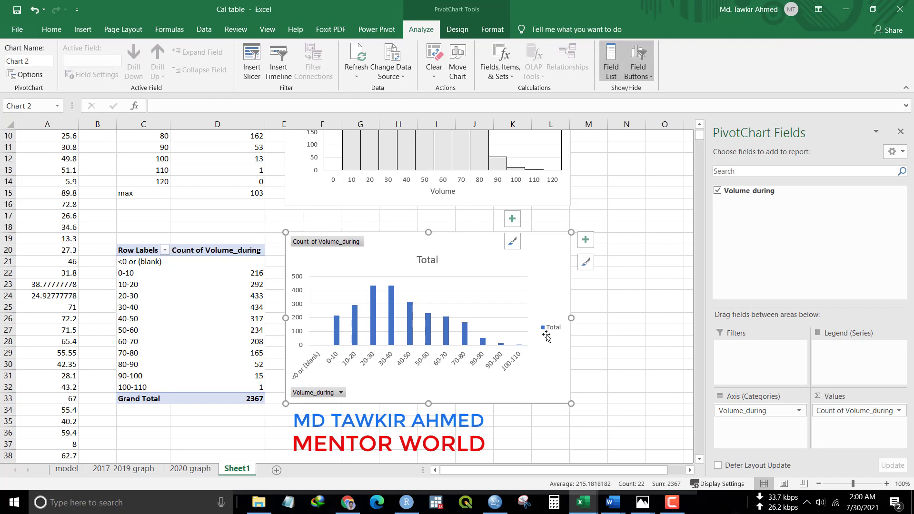
- Delete the chart's Total legend and Total title
click(550, 332)
key(Delete)
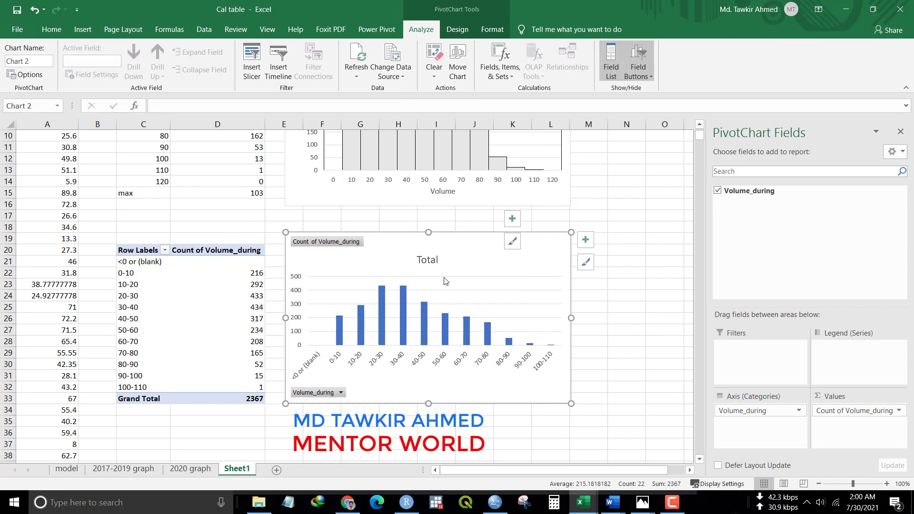
click(423, 262)
key(Delete)
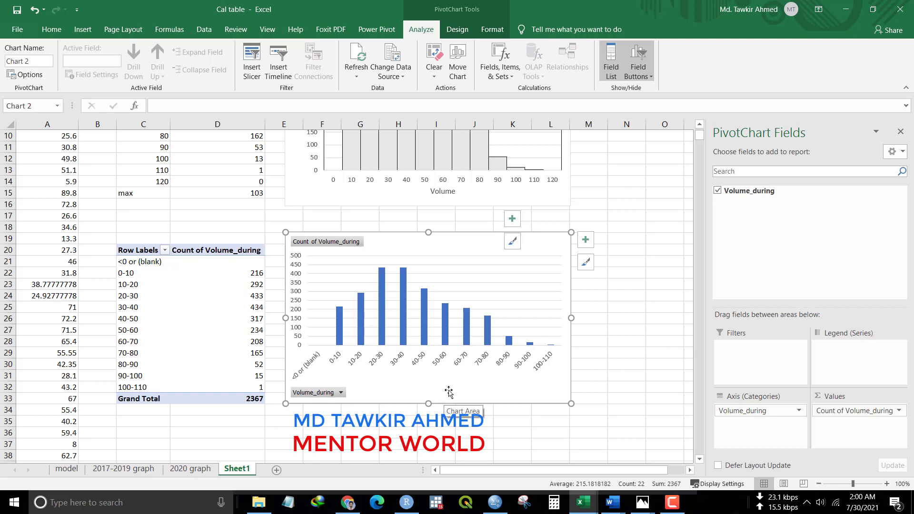
- Set the PivotChart bars' gap width to 0% so the columns touch
double_click(449, 391)
click(407, 311)
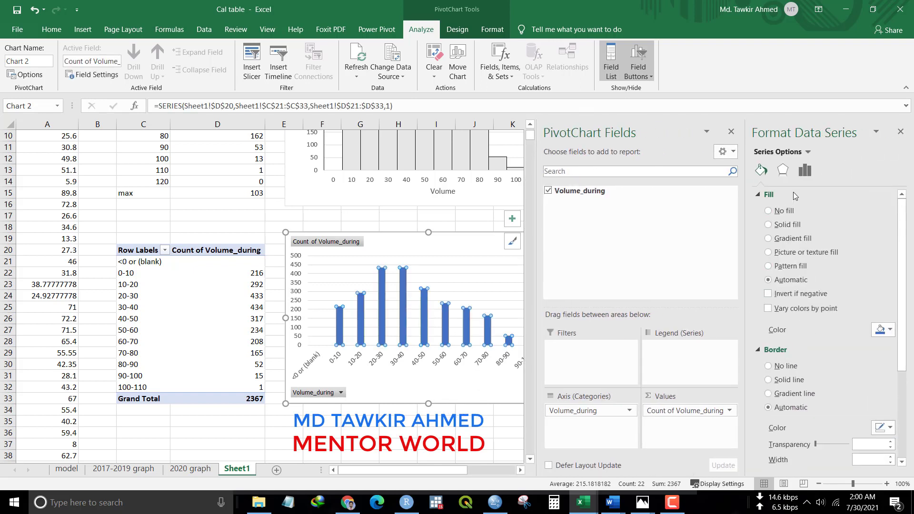
click(805, 170)
drag(830, 264, 810, 265)
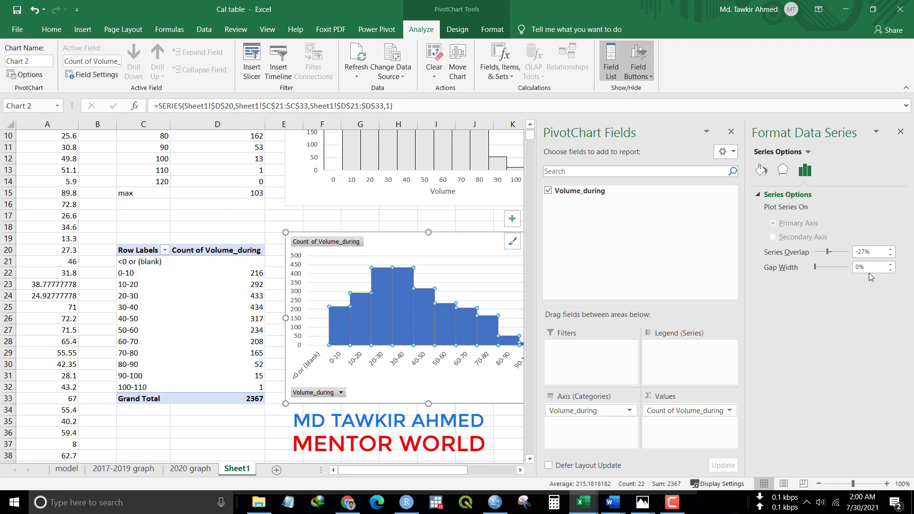
- Give the bars a solid orange fill
click(761, 170)
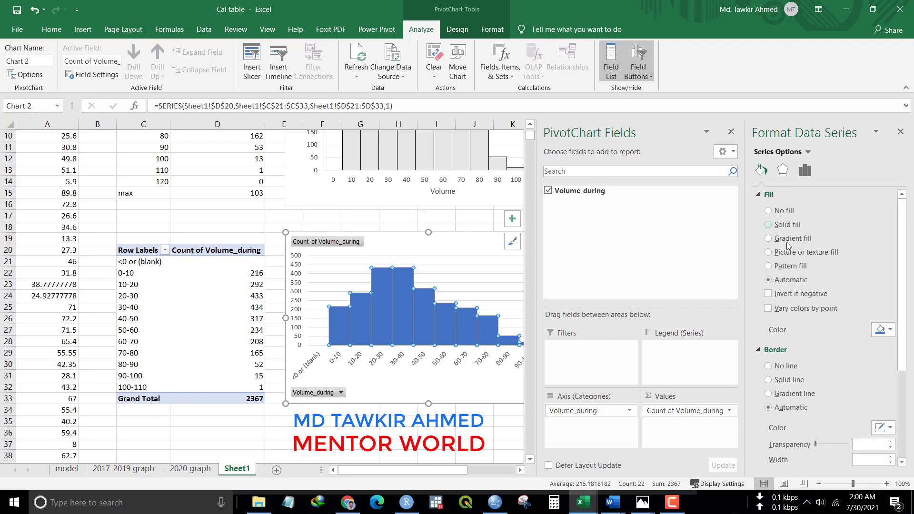
click(782, 229)
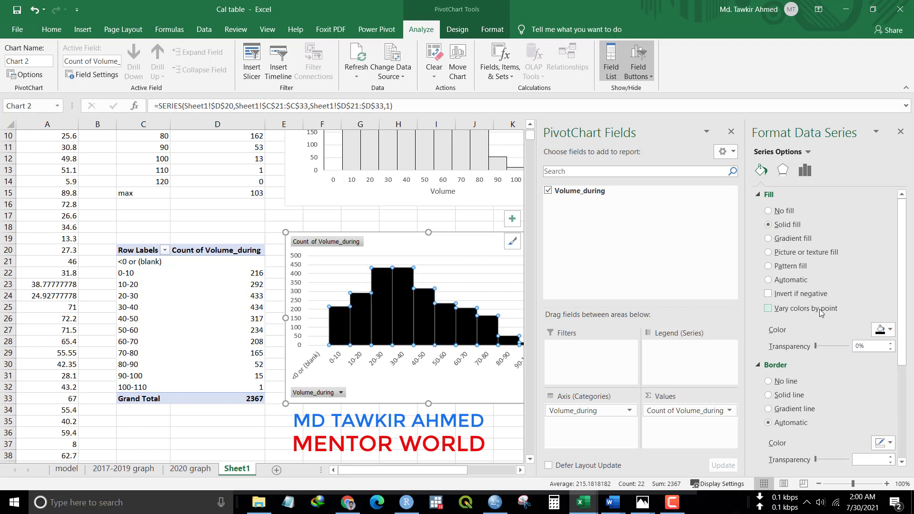
click(885, 330)
click(860, 356)
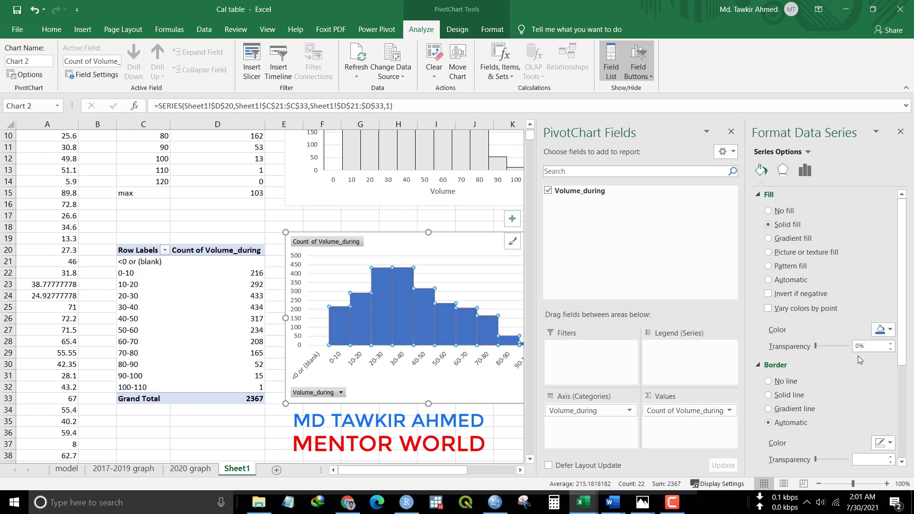
click(886, 334)
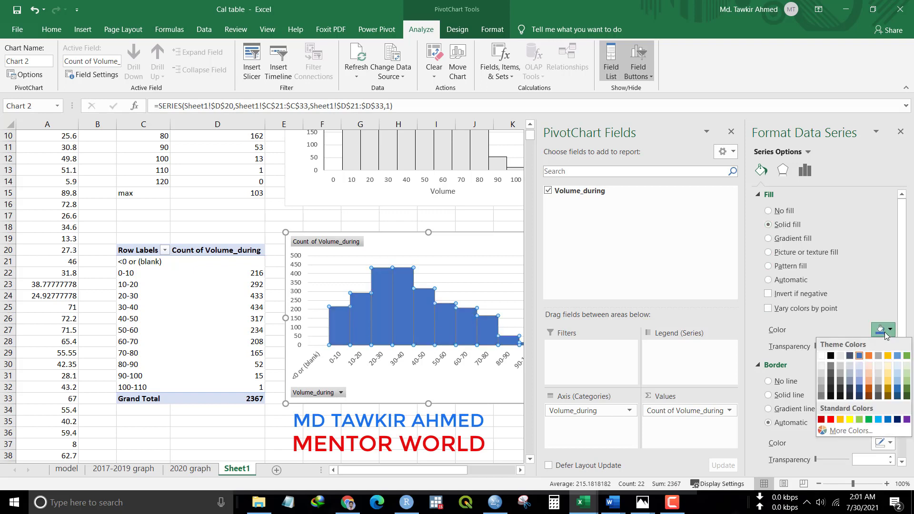
click(871, 356)
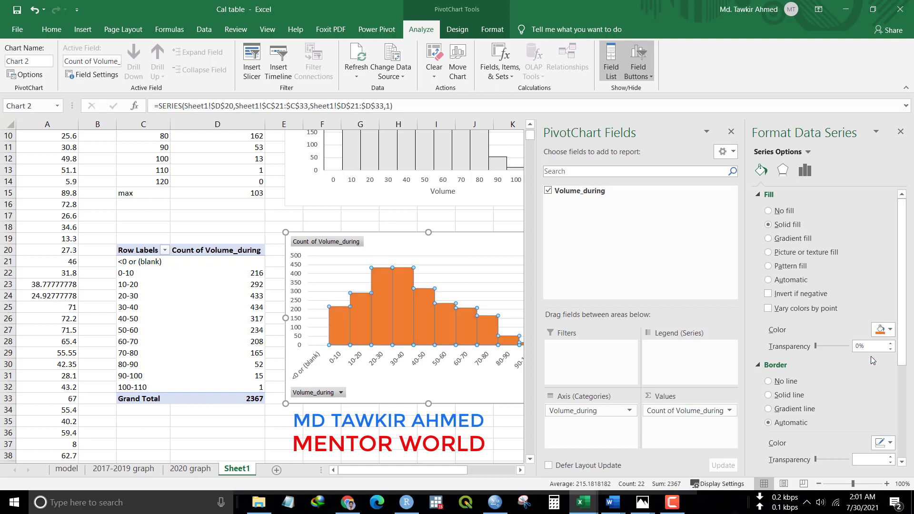
- Outline the bars with a solid dark border line
click(795, 396)
click(886, 443)
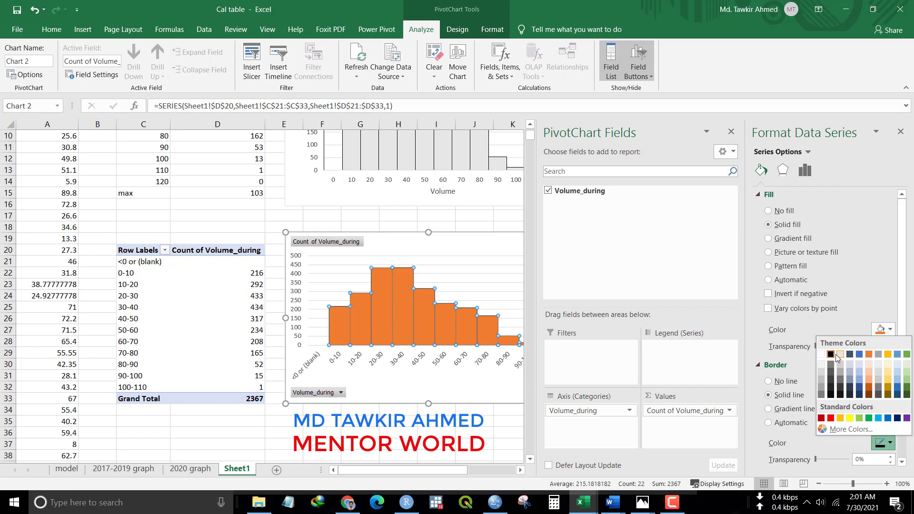
click(831, 355)
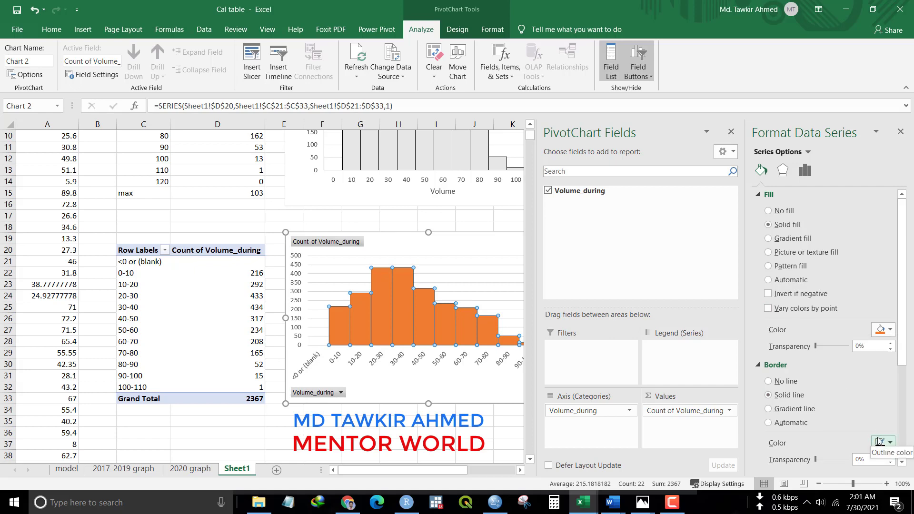
click(463, 410)
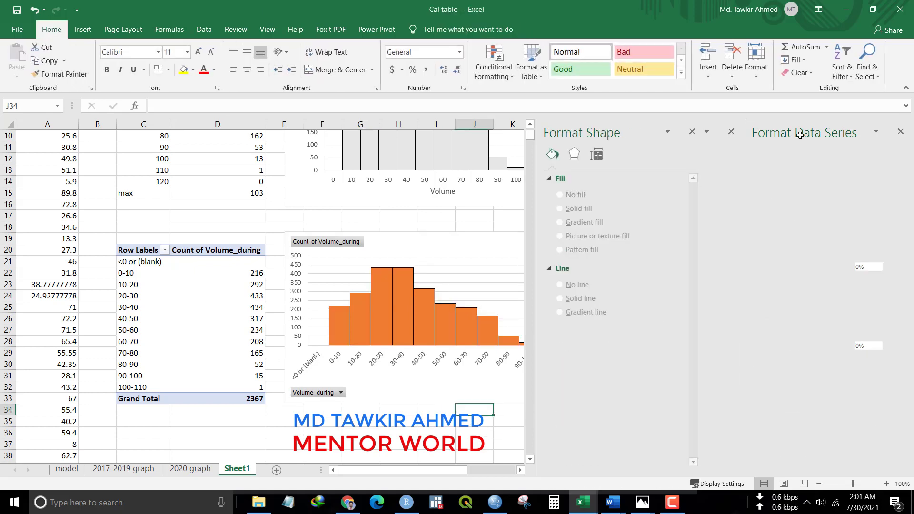
- Close the formatting pane and drag the orange chart up directly beneath the gray histogram
click(901, 132)
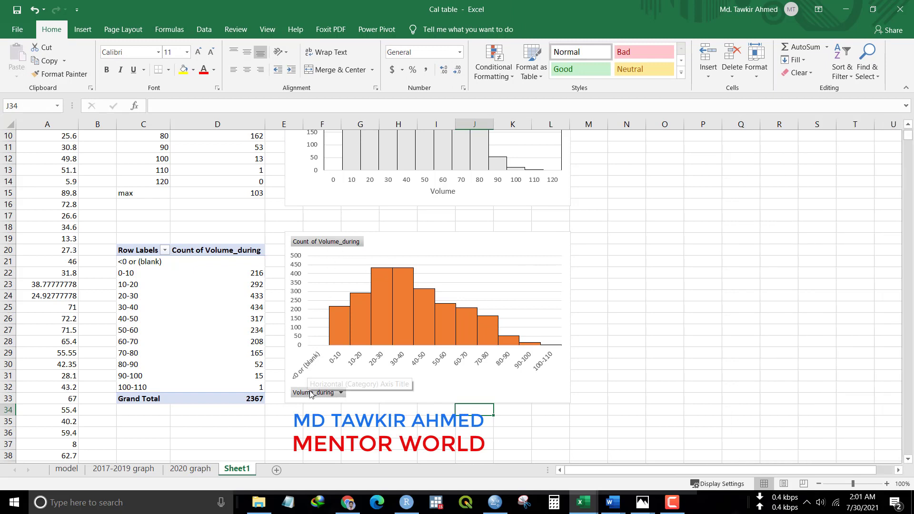
click(301, 371)
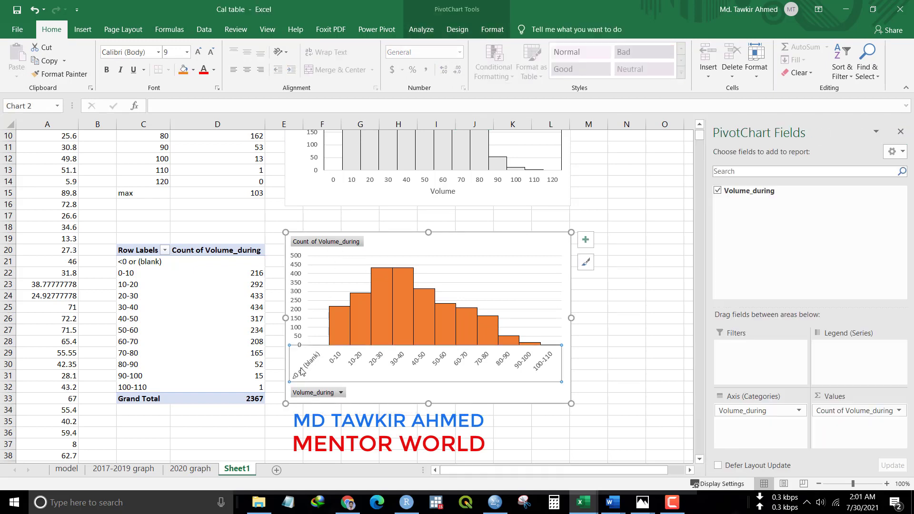
double_click(418, 244)
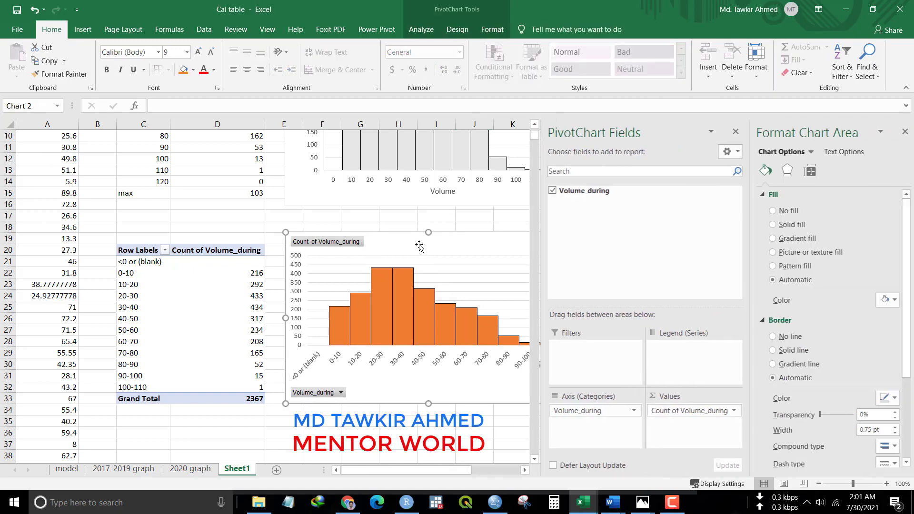
click(902, 133)
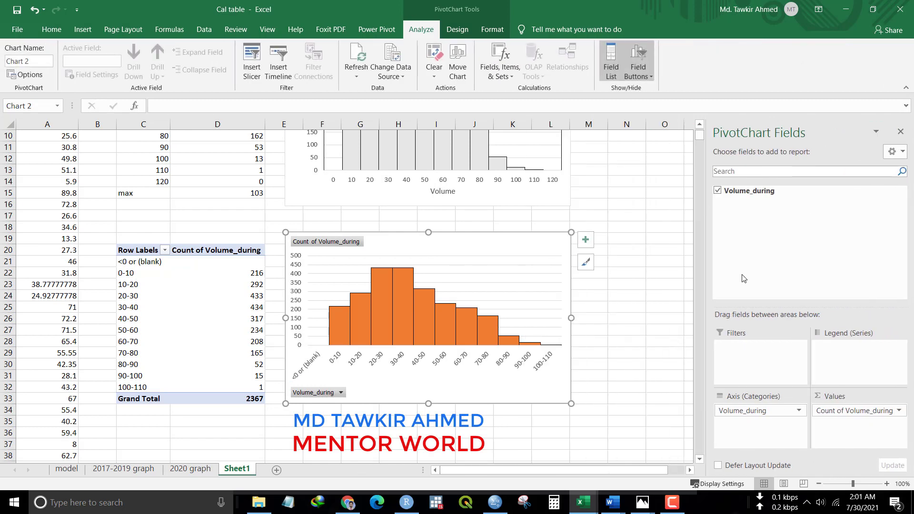
click(659, 328)
scroll(704, 400, up, 2)
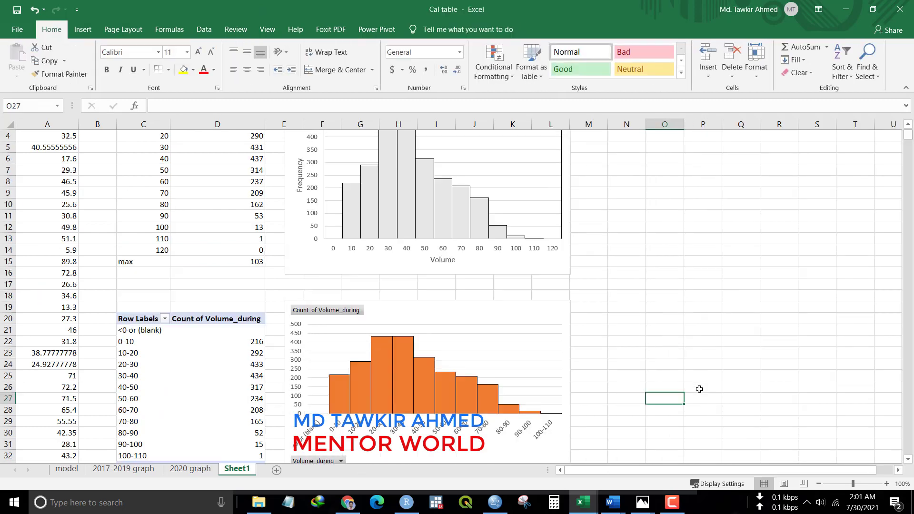
mouse_move(401, 450)
mouse_down()
mouse_move(420, 422)
mouse_move(398, 428)
mouse_up()
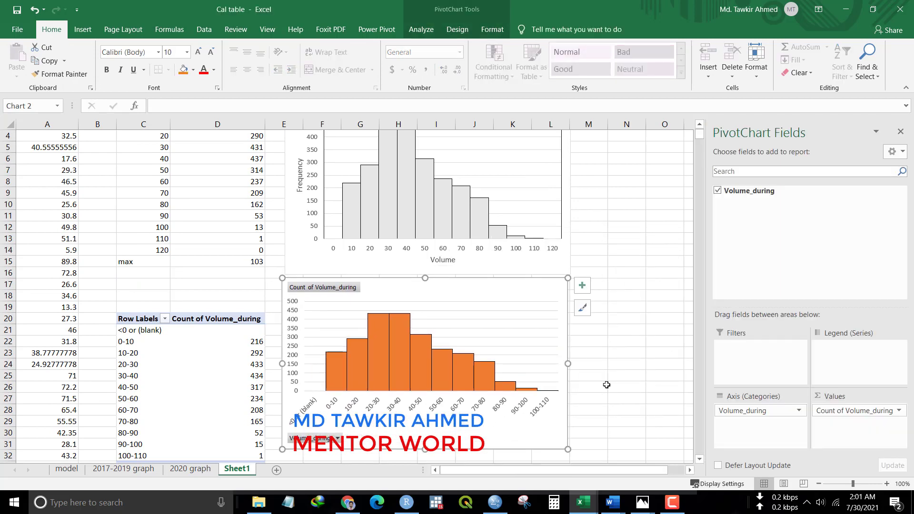
scroll(637, 363, up, 1)
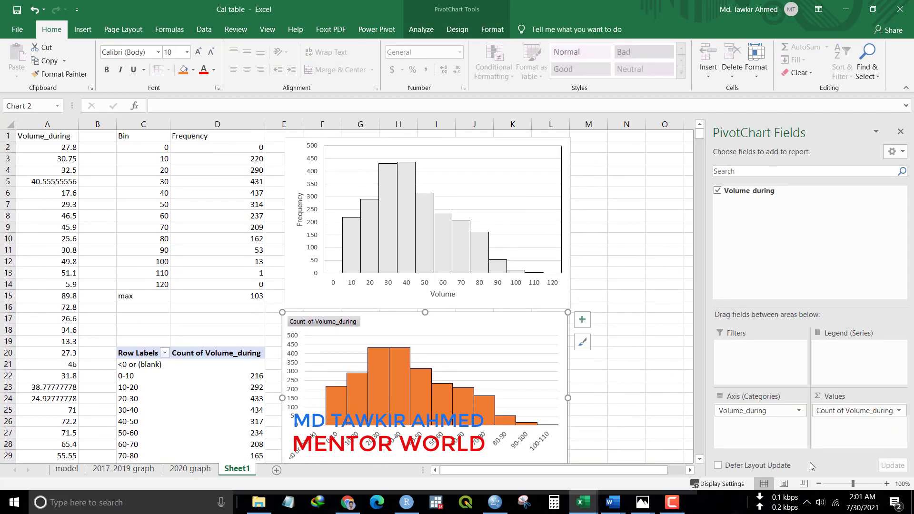
- Add axis titles to the orange PivotChart via Chart Elements
click(582, 320)
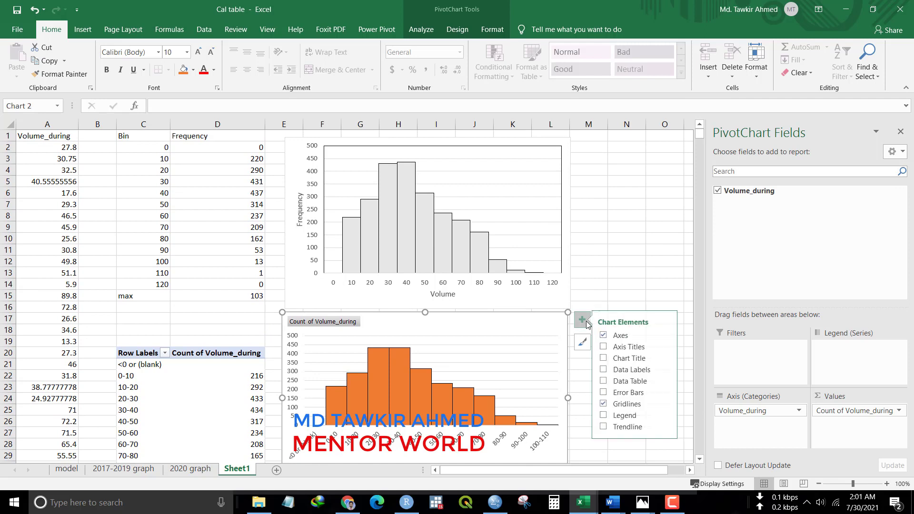
click(614, 347)
click(647, 251)
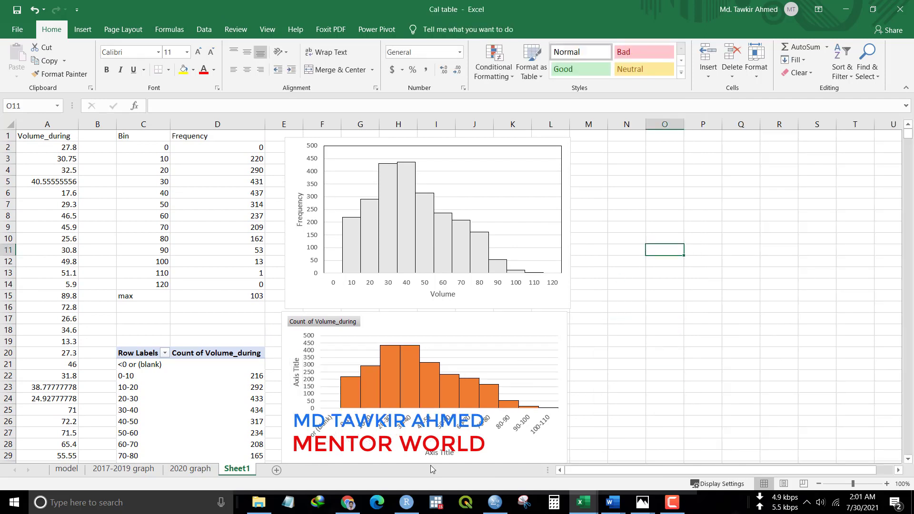
- Title the horizontal axis 'Volume' and the vertical axis 'Frequency'
click(446, 453)
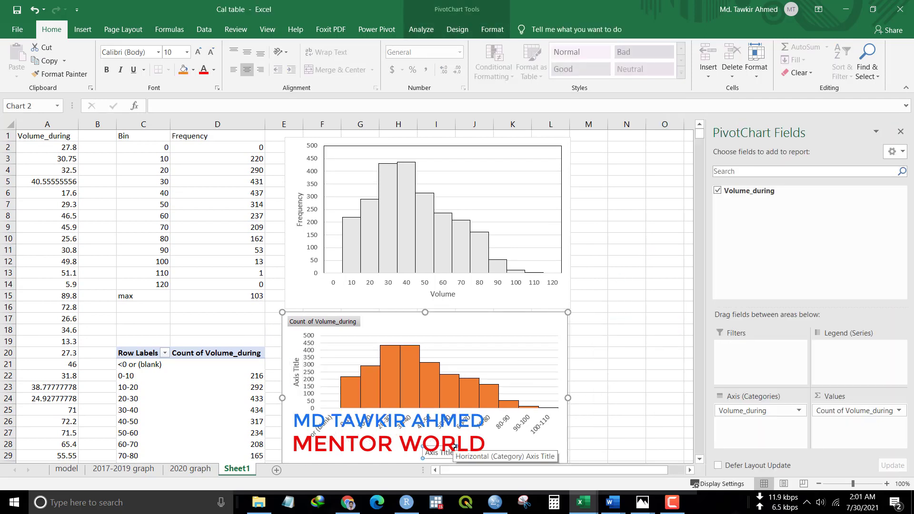
text(Volume)
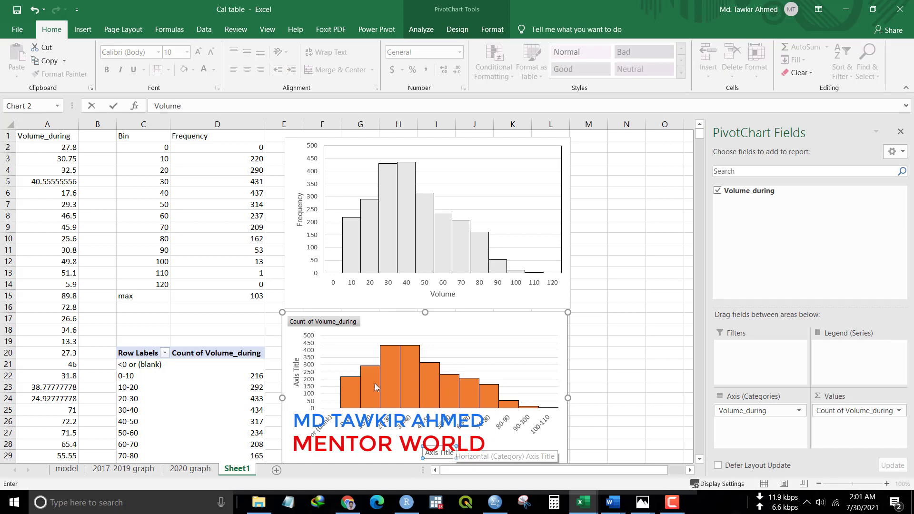
click(298, 377)
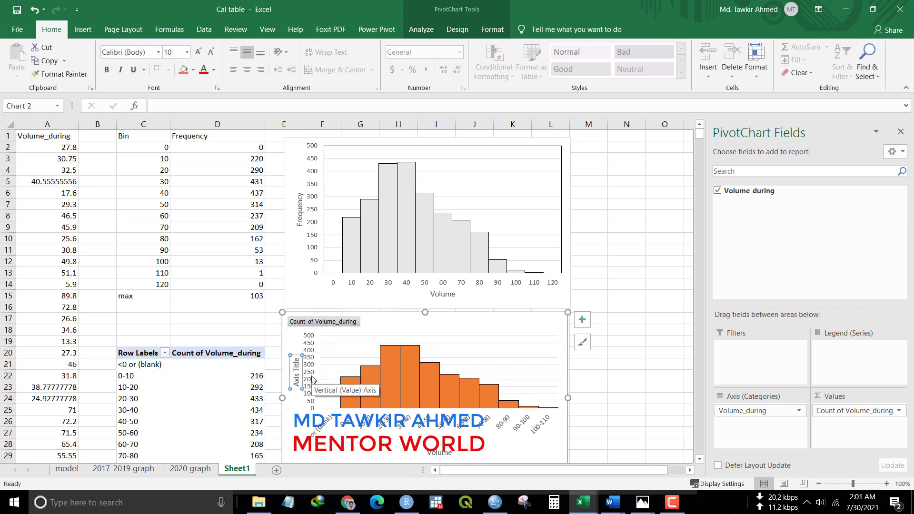
text(Frequency)
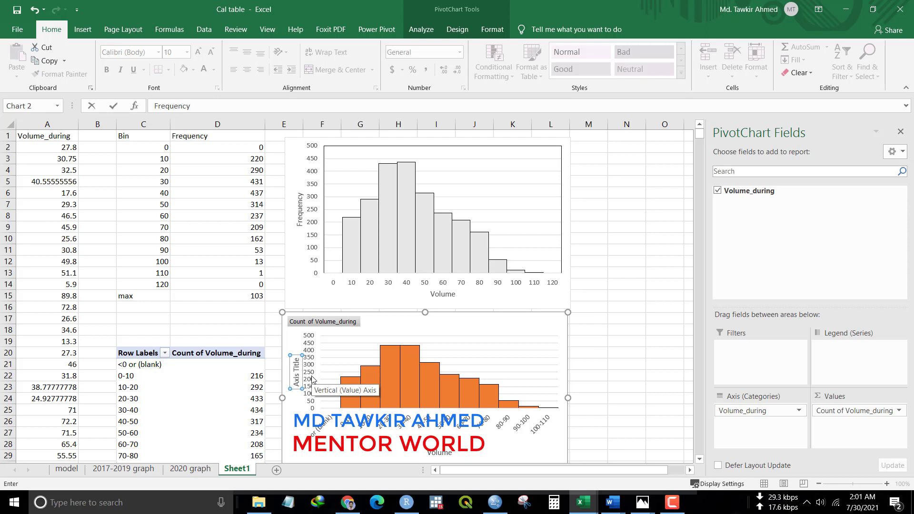
key(Return)
click(634, 413)
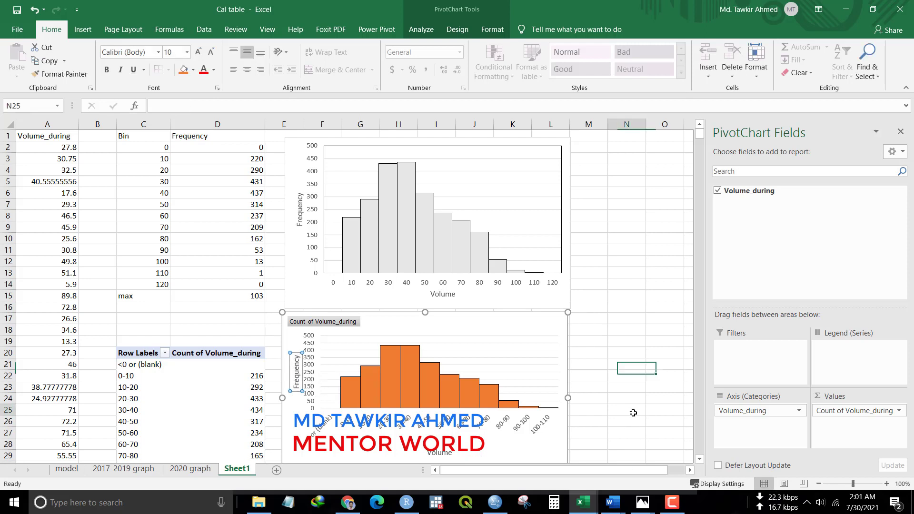